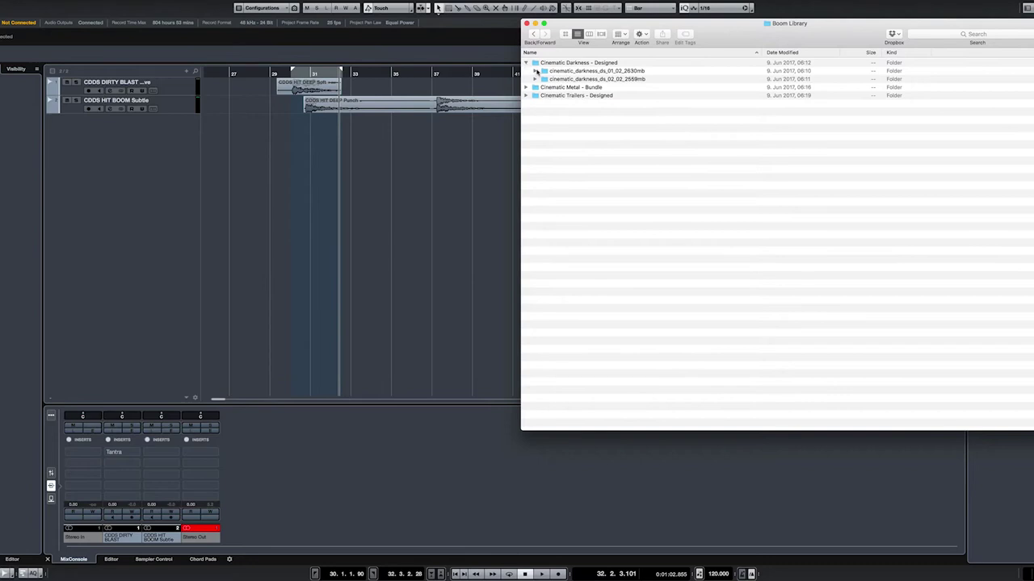
Step: Expand the cinematic_darkness_ds_01_02_2630mb folder and preview the DIGITAL GLITCH Bass and Guitar Amp samples
{"action": "left_click", "coordinate": [534, 71]}
{"action": "left_click", "coordinate": [629, 105]}
{"action": "key", "text": "space"}
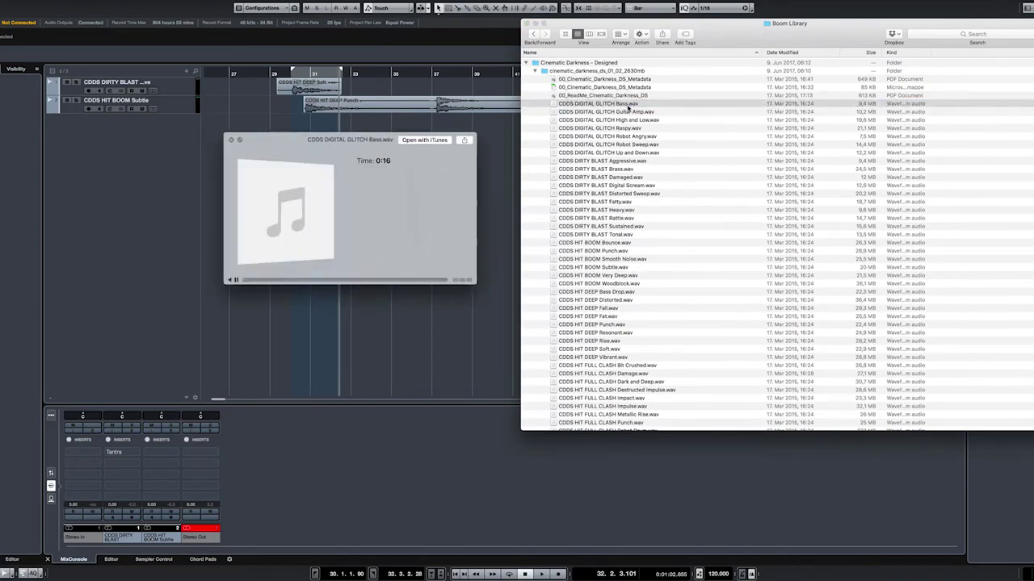
{"action": "left_click", "coordinate": [638, 113]}
{"action": "left_click", "coordinate": [639, 113]}
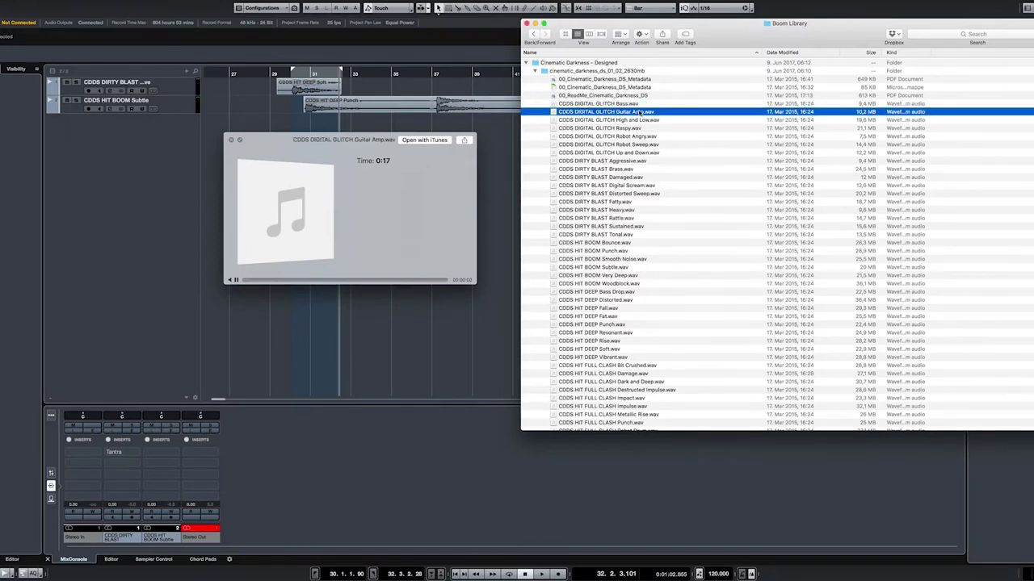
Step: Preview the DIRTY BLAST Digital Scream, HIT BOOM Subtle, HIT DEEP Fat and HIT DEEP Resonant samples, and close the preview
{"action": "left_click", "coordinate": [634, 185]}
{"action": "scroll", "coordinate": [643, 242], "scroll_direction": "down", "scroll_amount": 3}
{"action": "left_click", "coordinate": [608, 231]}
{"action": "scroll", "coordinate": [658, 214], "scroll_direction": "down", "scroll_amount": 6}
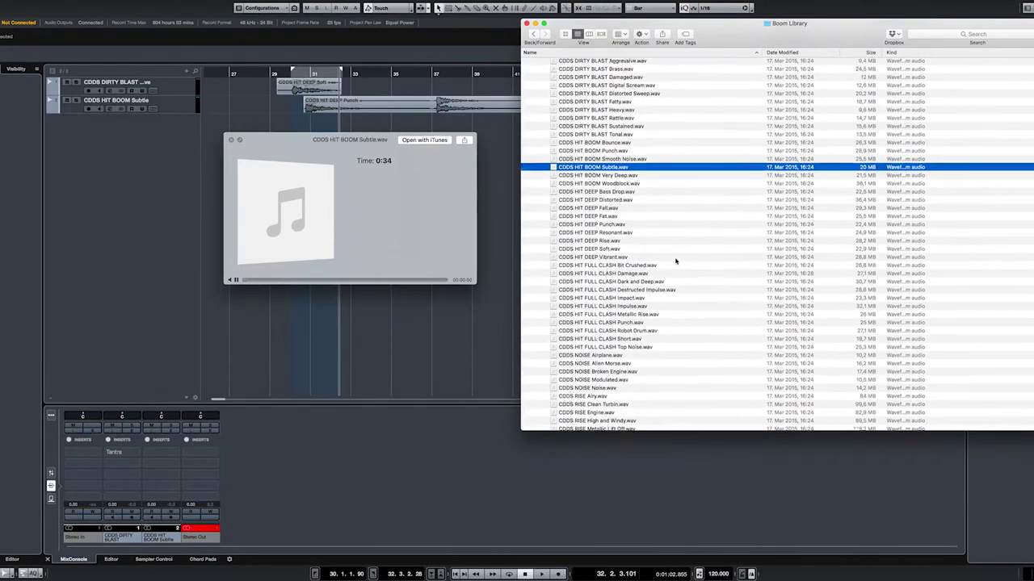
{"action": "left_click", "coordinate": [598, 204]}
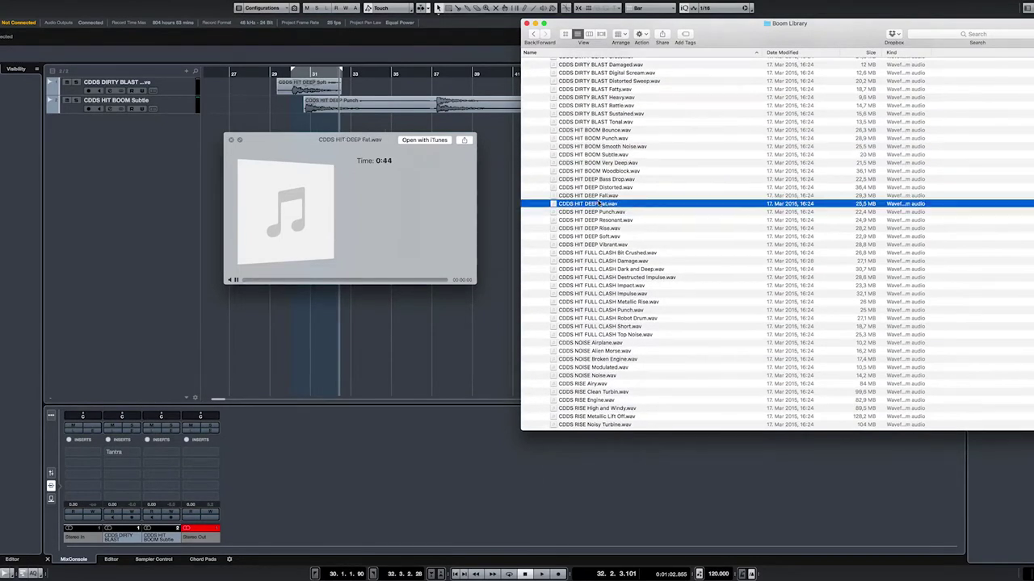
{"action": "left_click", "coordinate": [616, 220]}
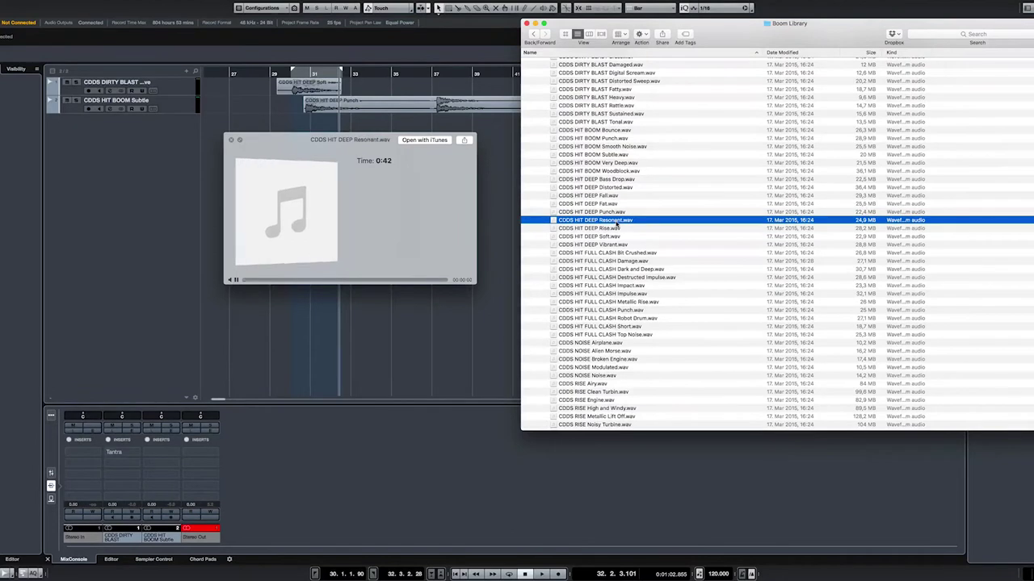
{"action": "key", "text": "space"}
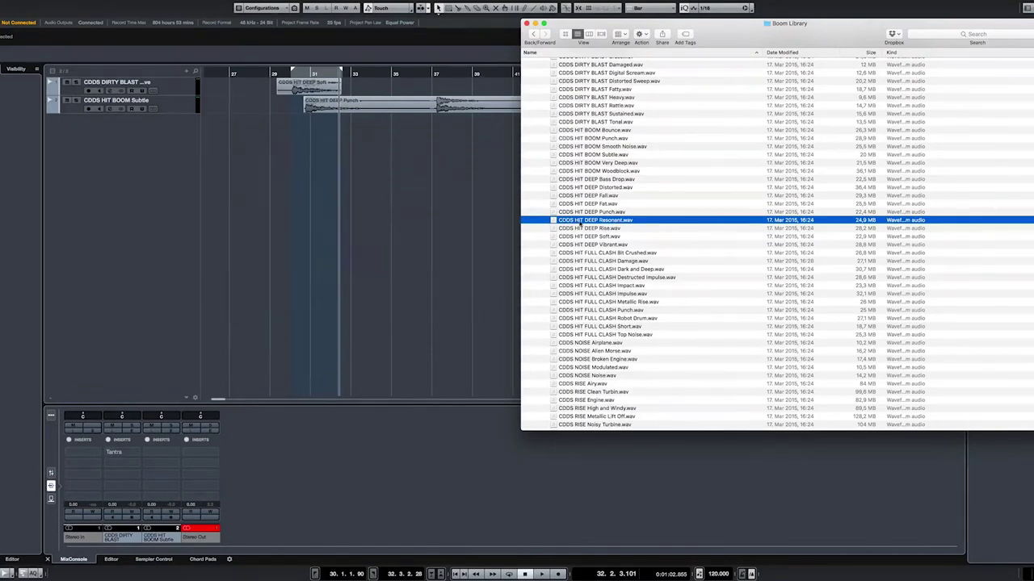
Step: Import CDDS HIT DEEP Resonant.wav onto a new audio track below the existing ones, accepting the default import options
{"action": "left_click_drag", "start_coordinate": [572, 227], "coordinate": [216, 141]}
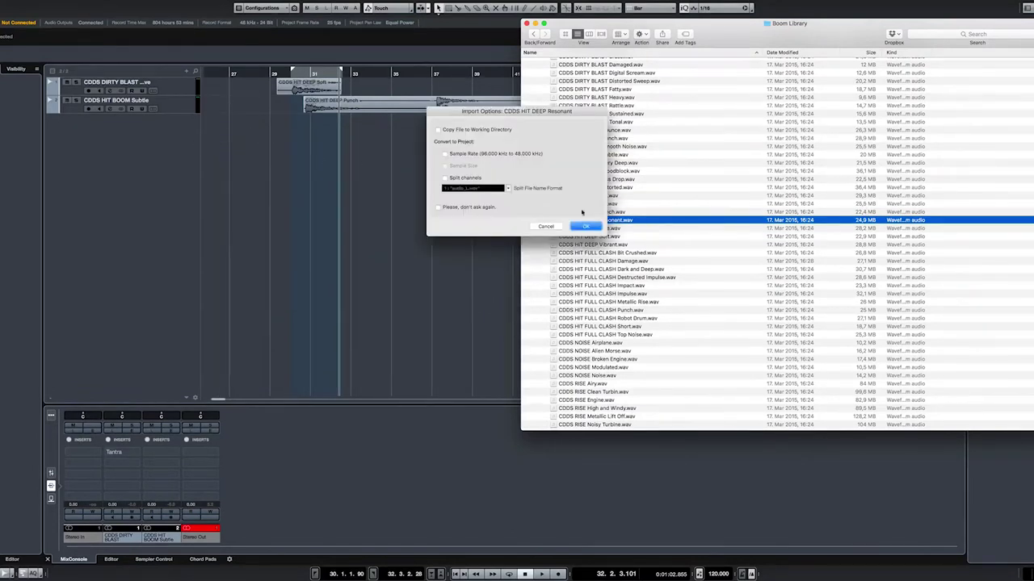
{"action": "left_click", "coordinate": [586, 227]}
Step: Delete the CDDS DIRTY BLAST and CDDS HIT BOOM Subtle tracks together with their events
{"action": "left_click", "coordinate": [190, 91]}
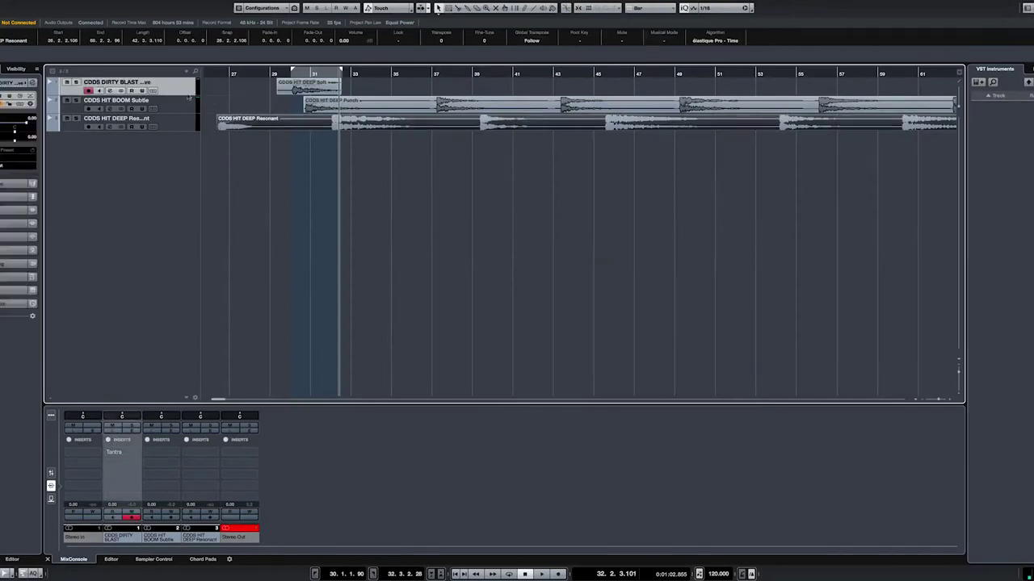
{"action": "left_click", "coordinate": [184, 101], "text": "shift"}
{"action": "right_click", "coordinate": [185, 101]}
{"action": "left_click", "coordinate": [214, 136]}
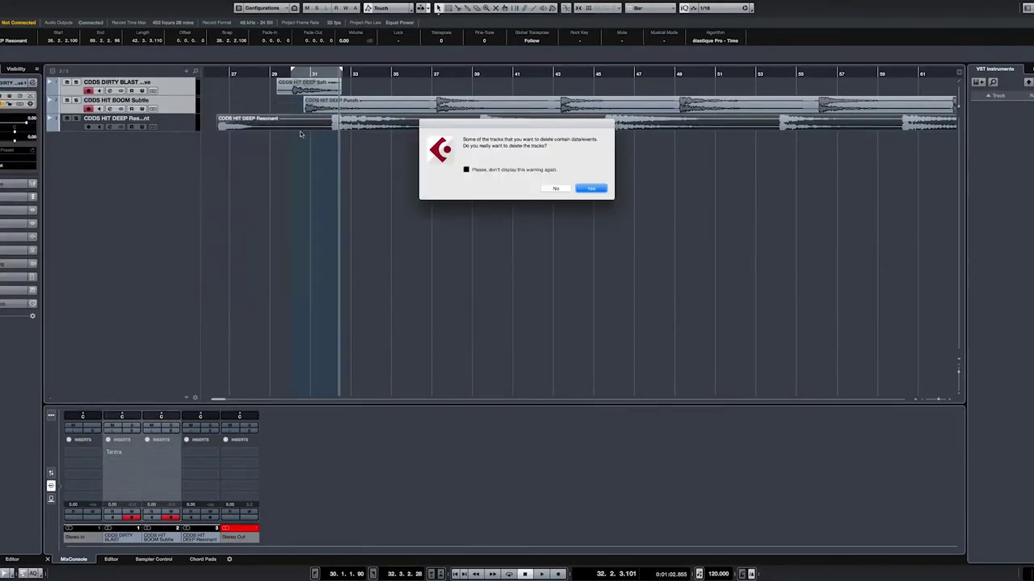
{"action": "left_click", "coordinate": [595, 187]}
Step: Play the CDDS HIT DEEP Resonant clip from each of its hits, and delete the clip from its track
{"action": "left_click_drag", "start_coordinate": [339, 72], "coordinate": [219, 73]}
{"action": "key", "text": "space"}
{"action": "left_click", "coordinate": [328, 73]}
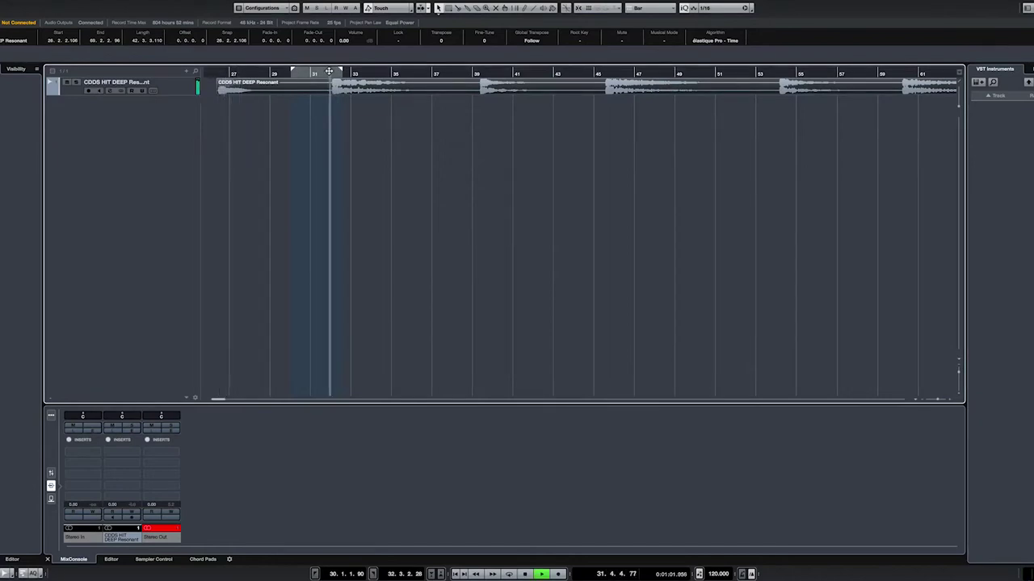
{"action": "left_click", "coordinate": [477, 74]}
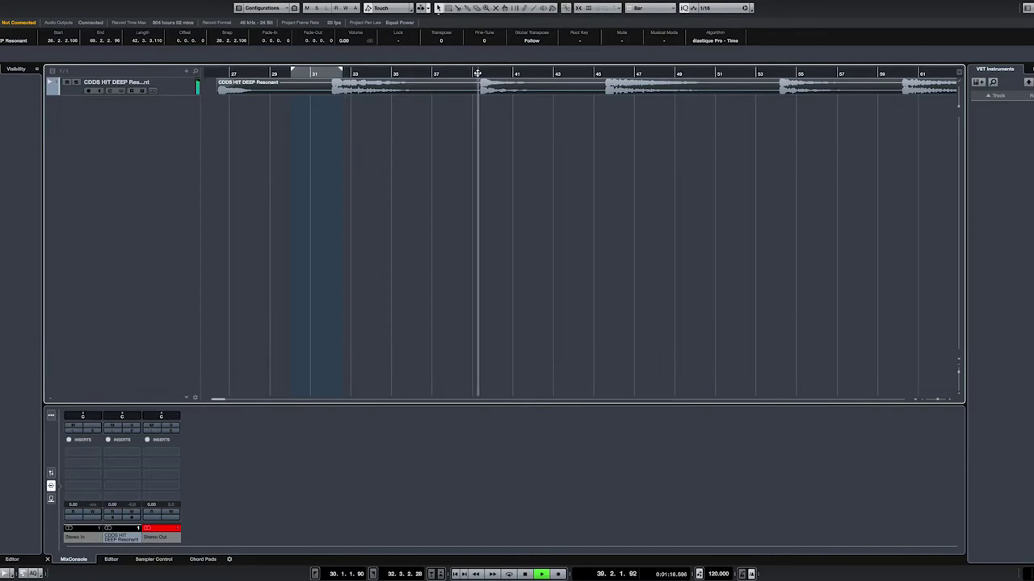
{"action": "left_click", "coordinate": [603, 73]}
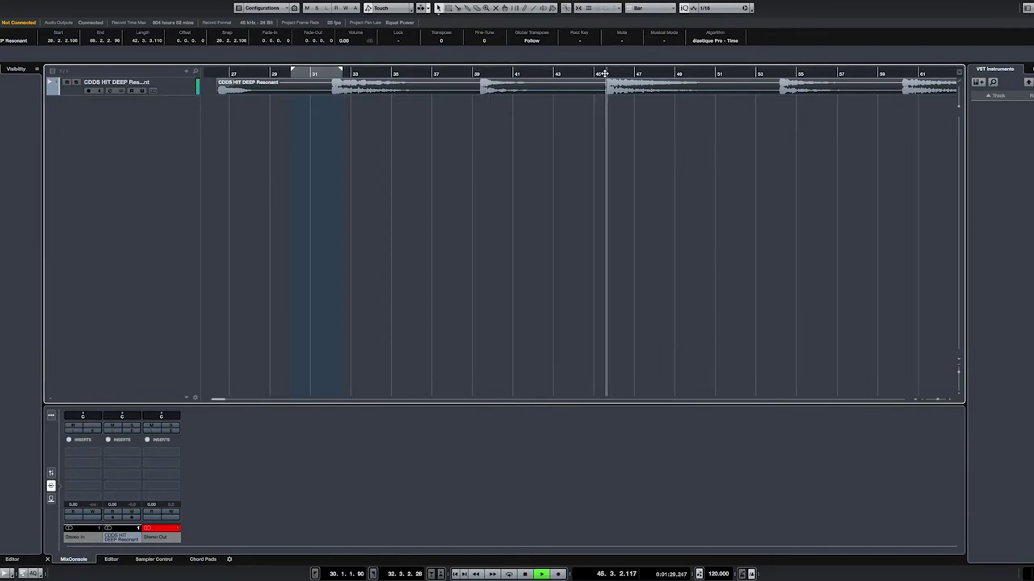
{"action": "left_click", "coordinate": [782, 73]}
{"action": "left_click_drag", "start_coordinate": [763, 71], "coordinate": [662, 68]}
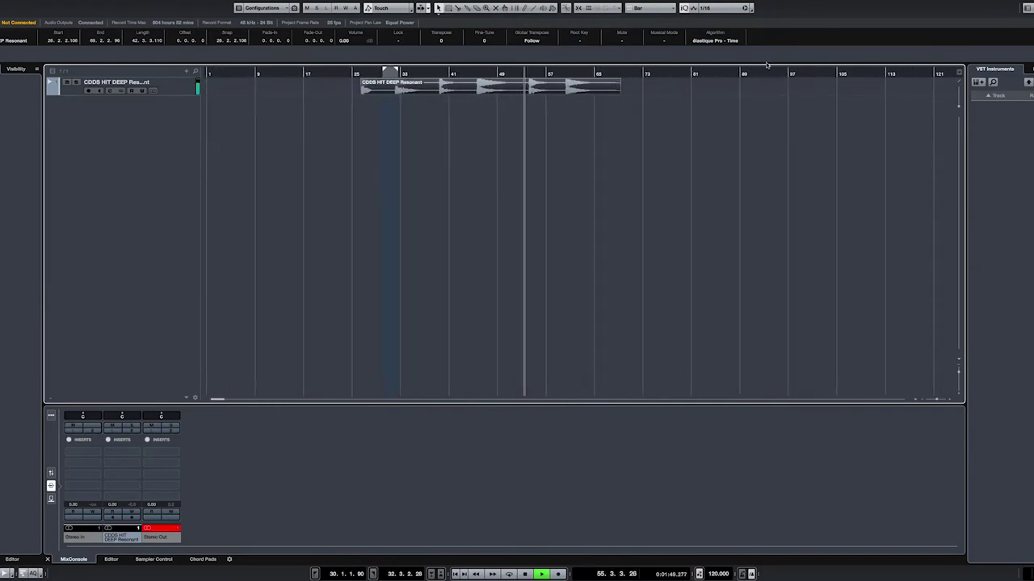
{"action": "left_click", "coordinate": [564, 74]}
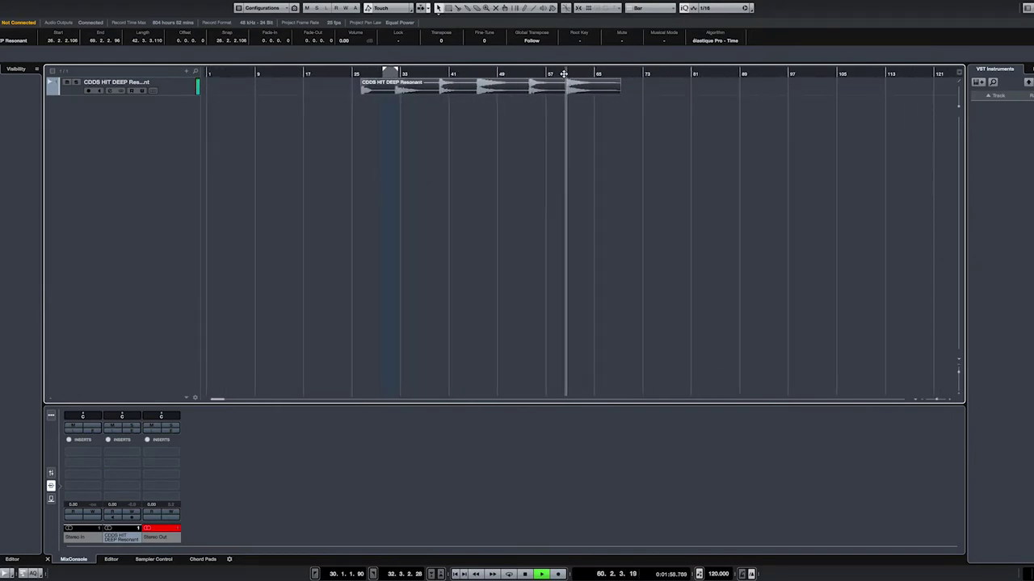
{"action": "key", "text": "space"}
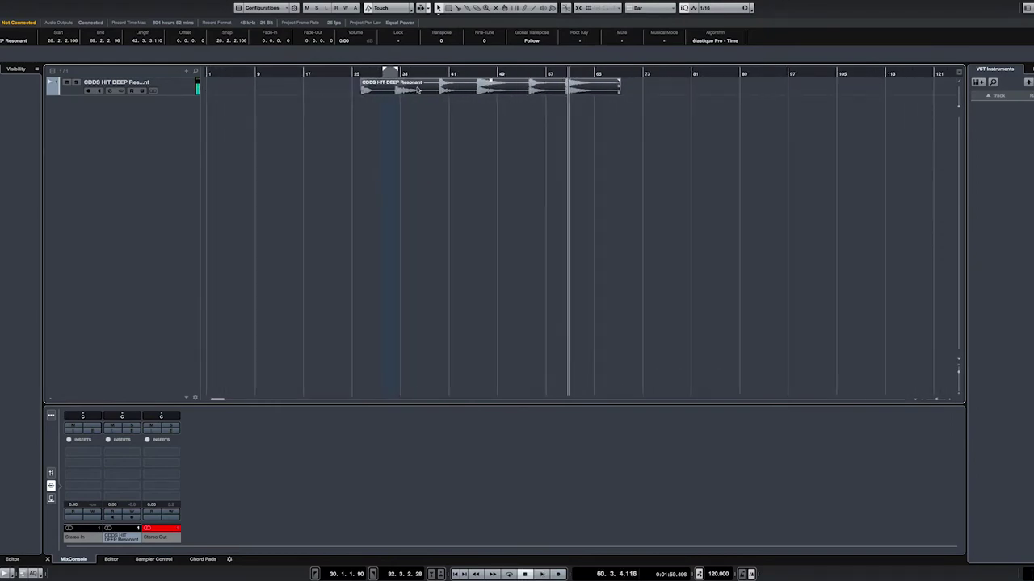
{"action": "key", "text": "Delete"}
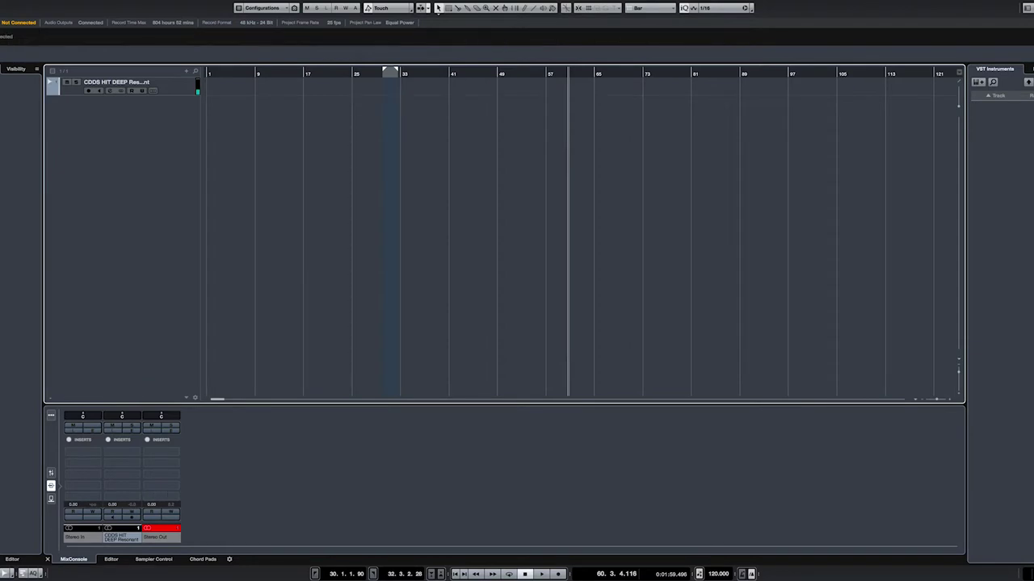
Step: Switch to the Boom Library folder and preview the HIT FULL CLASH Impulse and NOISE Airplane samples
{"action": "key", "text": "super+Tab"}
{"action": "left_click", "coordinate": [630, 293]}
{"action": "key", "text": "space"}
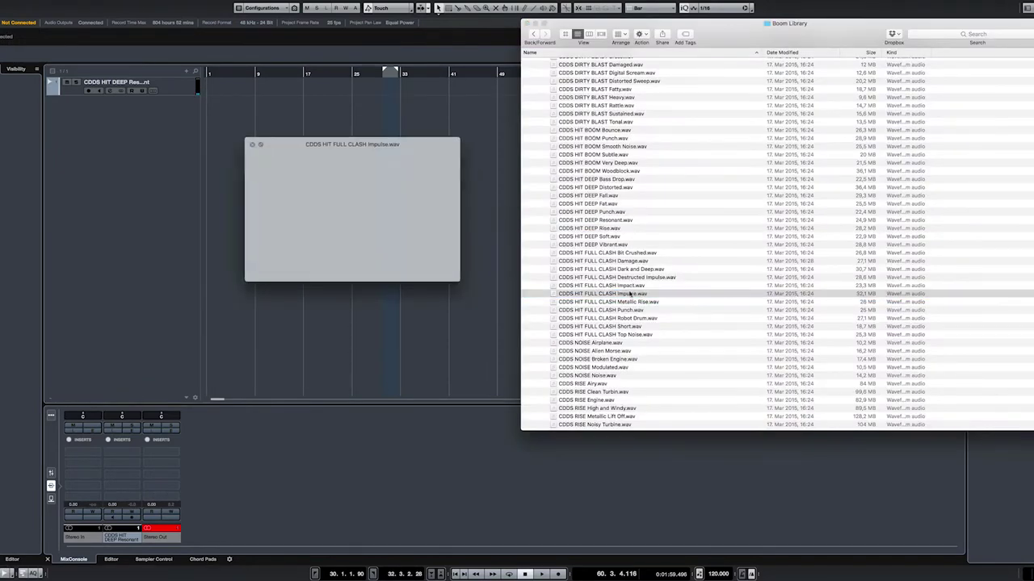
{"action": "scroll", "coordinate": [657, 294], "scroll_direction": "down", "scroll_amount": 5}
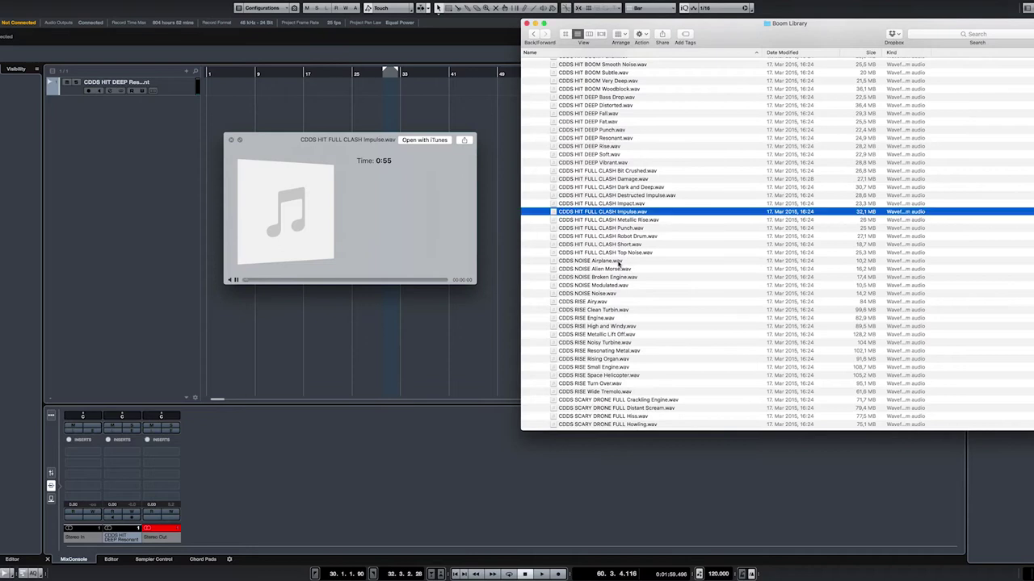
{"action": "left_click", "coordinate": [612, 263]}
{"action": "scroll", "coordinate": [681, 300], "scroll_direction": "down", "scroll_amount": 3}
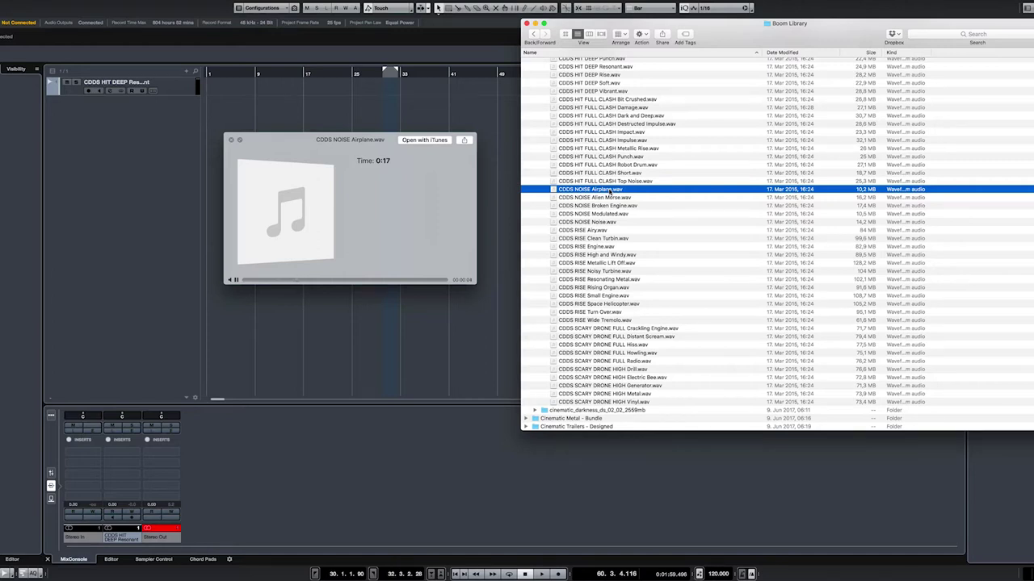
Step: Import CDDS NOISE Airplane.wav onto the empty HIT DEEP Resonant track at about bar 10, accepting the default import options
{"action": "left_click_drag", "start_coordinate": [608, 190], "coordinate": [270, 98]}
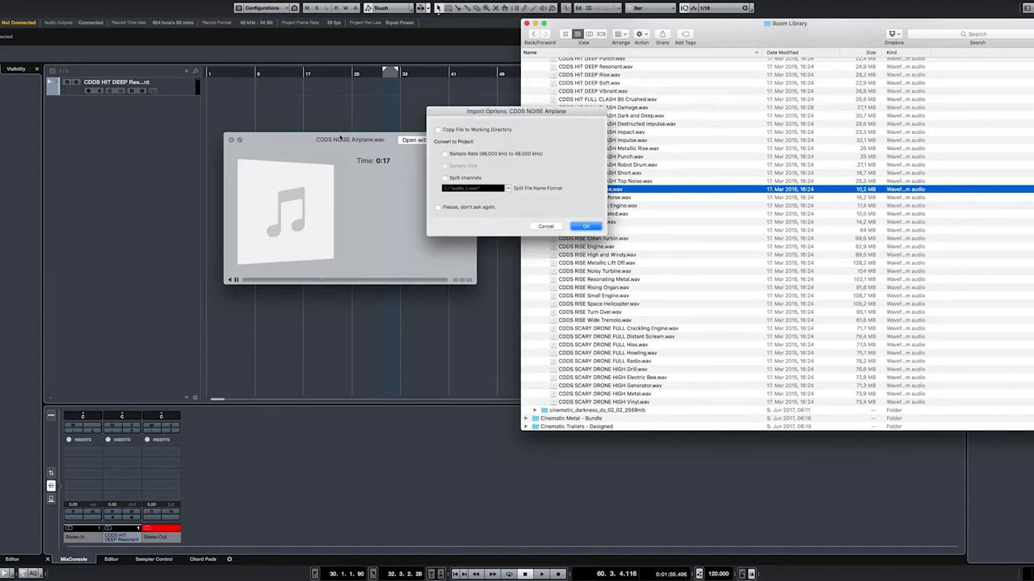
{"action": "left_click", "coordinate": [579, 227]}
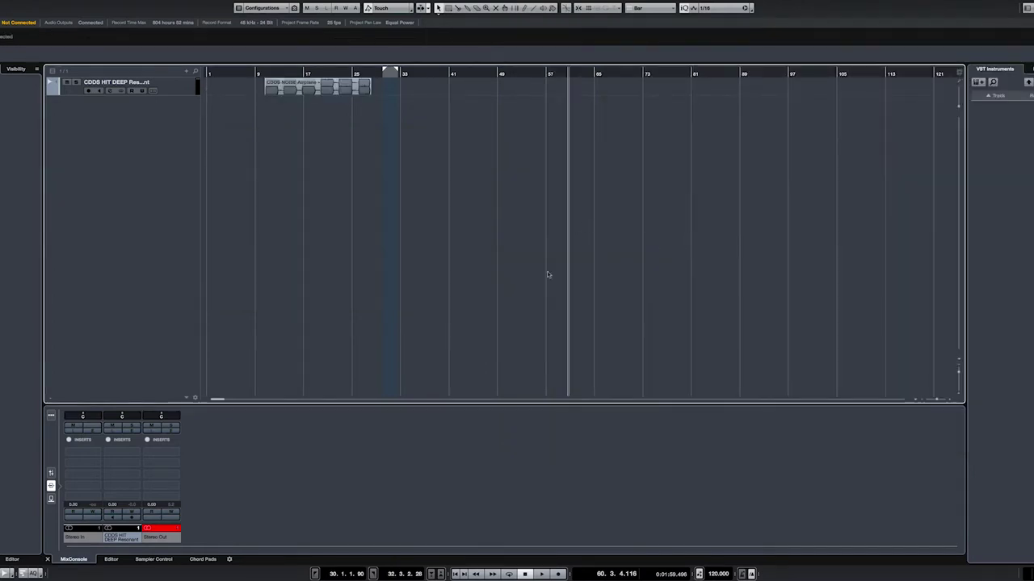
{"action": "key", "text": "super+Tab"}
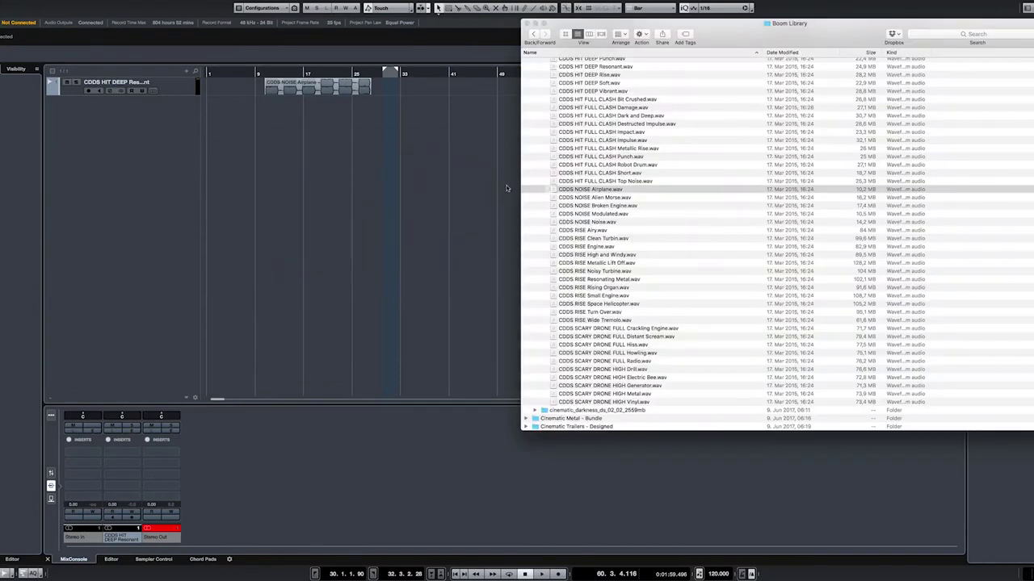
Step: Trim the CDDS NOISE Airplane clip at both ends to a single burst from about 16.4.2 to 19.1.1
{"action": "left_click", "coordinate": [335, 87]}
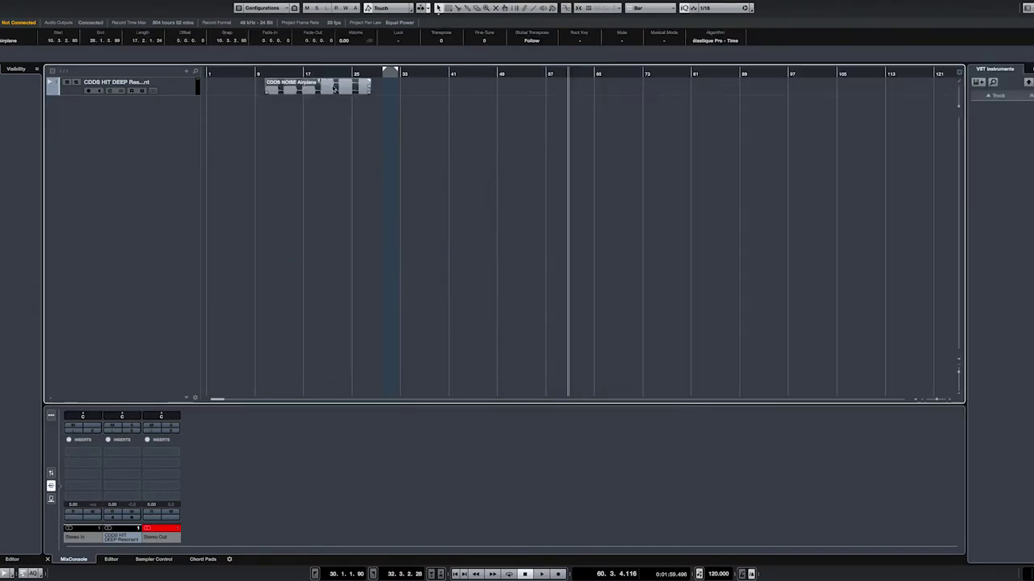
{"action": "left_click_drag", "start_coordinate": [265, 92], "coordinate": [305, 93]}
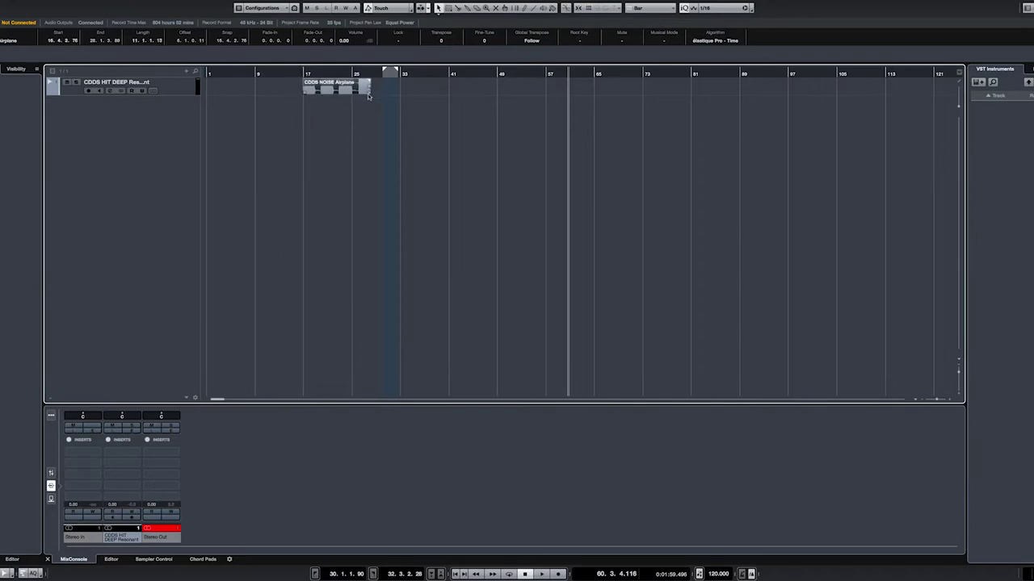
{"action": "left_click_drag", "start_coordinate": [369, 93], "coordinate": [315, 97]}
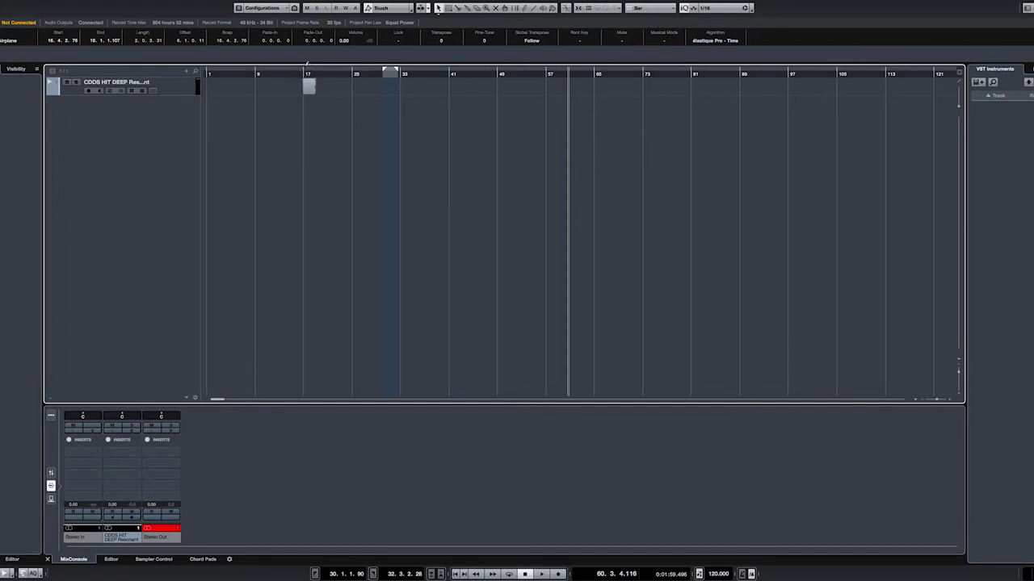
Step: Start looped playback over the Airplane clip from about 16.4.2, shortening the clip end to 18.4.1 and the loop end to 18.3.4
{"action": "left_click", "coordinate": [305, 68]}
{"action": "key", "text": "shift+f"}
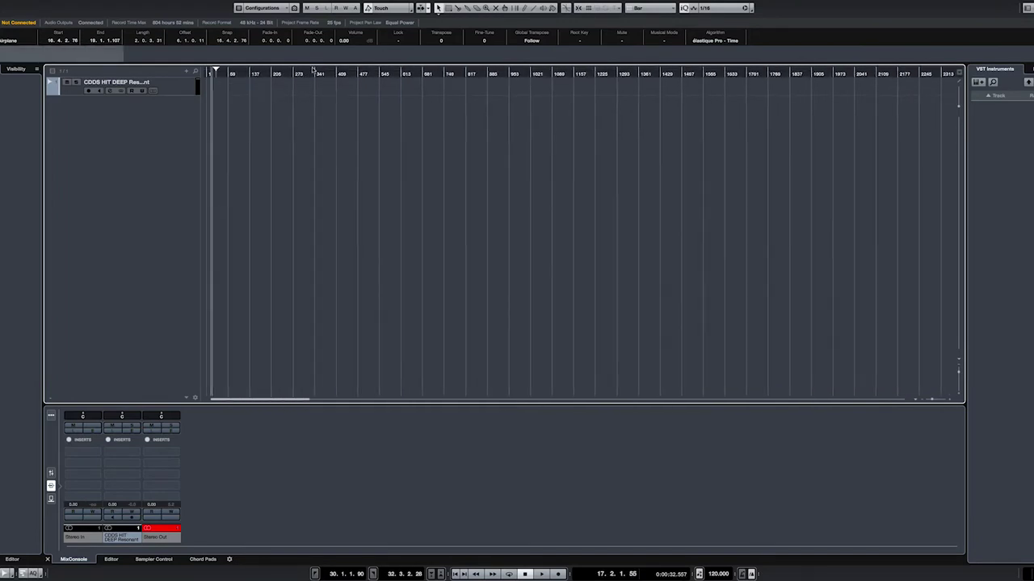
{"action": "left_click_drag", "start_coordinate": [307, 80], "coordinate": [305, 124]}
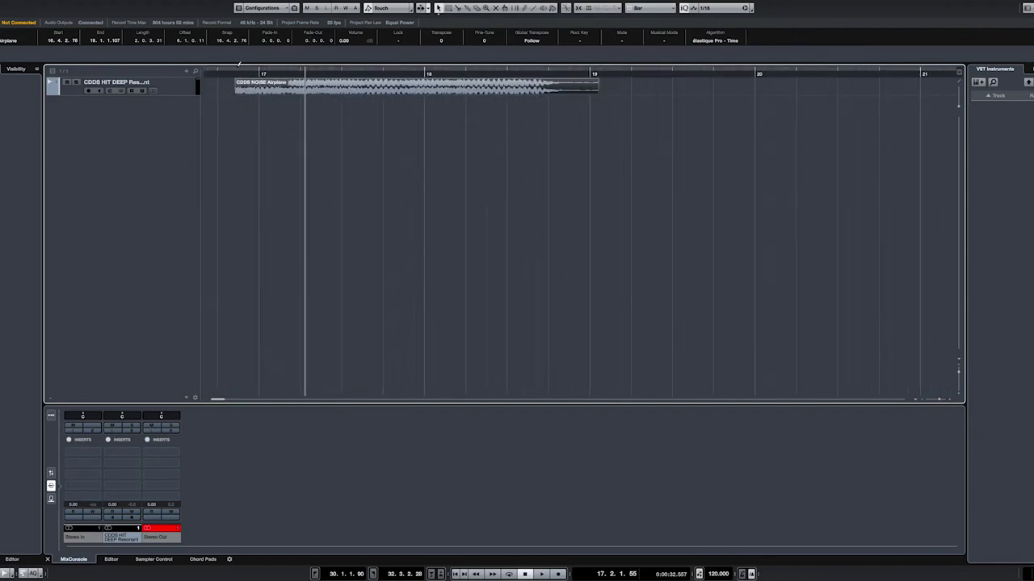
{"action": "left_click_drag", "start_coordinate": [243, 70], "coordinate": [559, 65]}
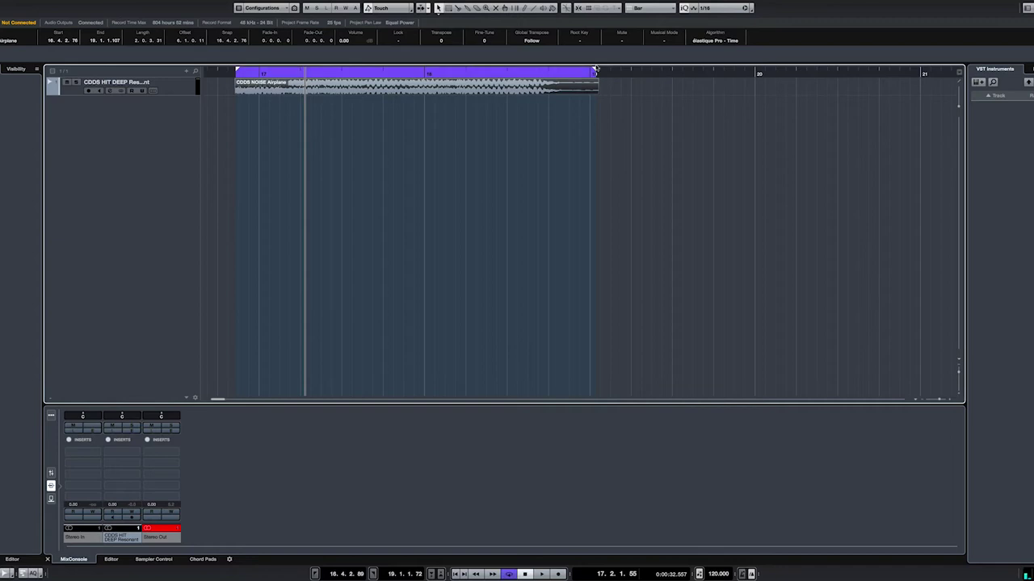
{"action": "key", "text": "space"}
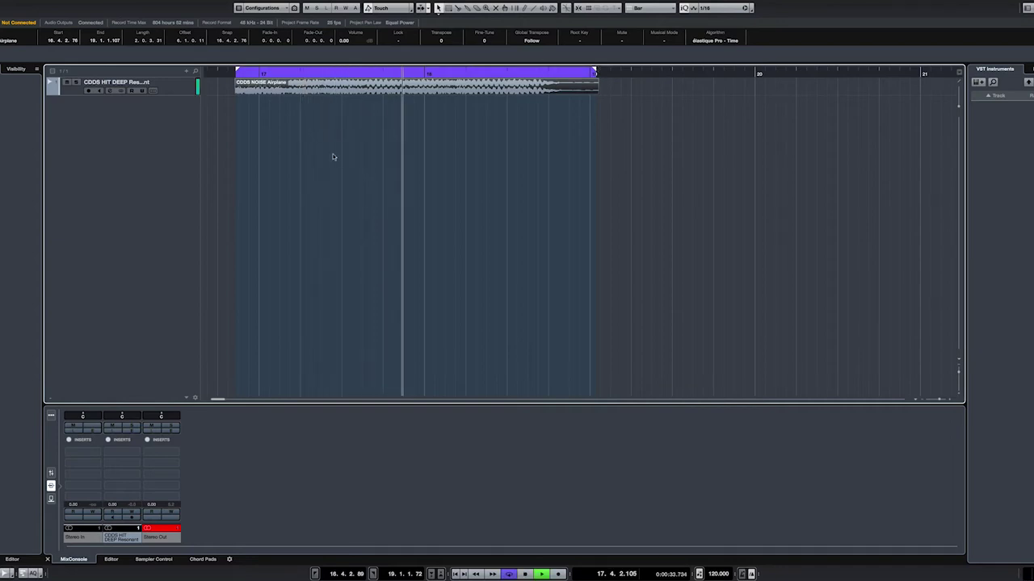
{"action": "left_click_drag", "start_coordinate": [597, 91], "coordinate": [546, 71]}
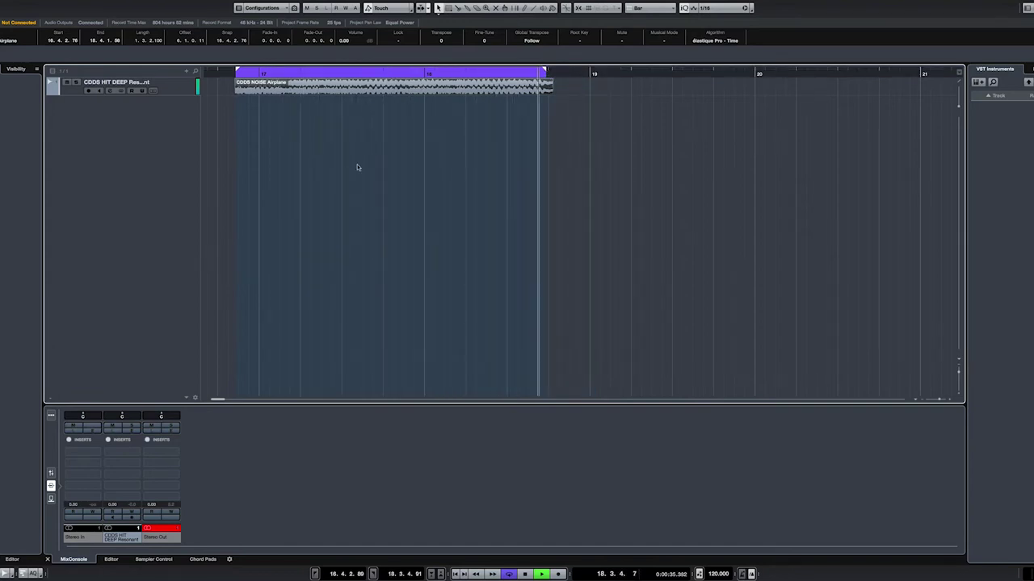
Step: Insert the Soundtoys Decapitator effect on the CDDS HIT DEEP Resonant channel
{"action": "left_click", "coordinate": [127, 450]}
{"action": "type", "text": "dec"}
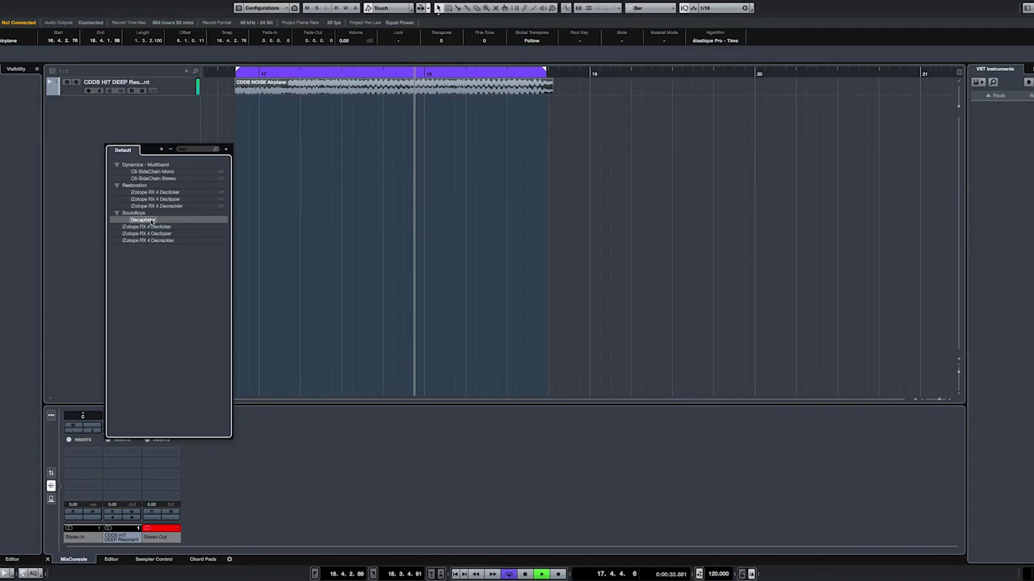
{"action": "left_click", "coordinate": [150, 220]}
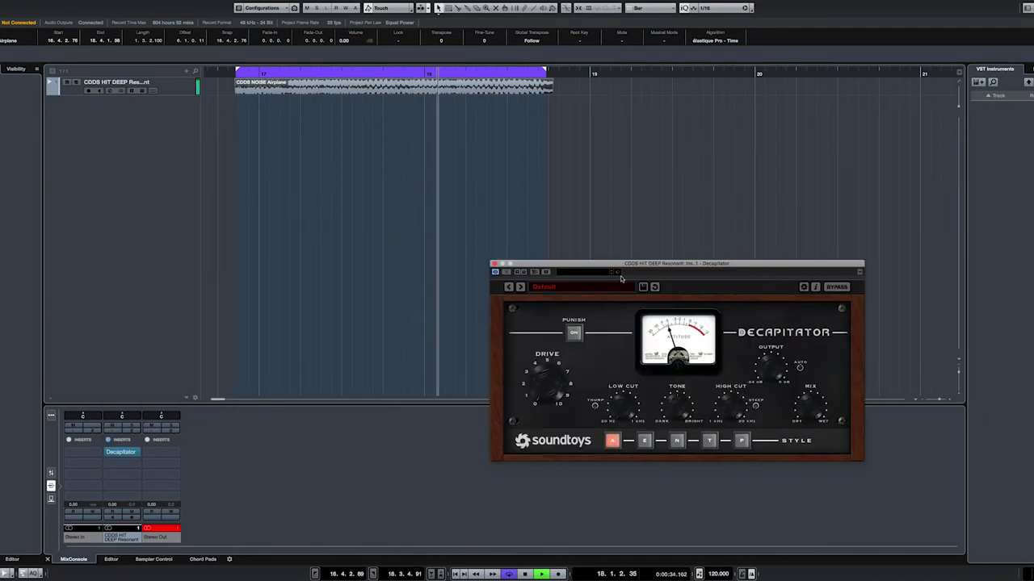
Step: Move the Decapitator window clear of the mixer's far side and load its MixInSomeEdge preset from the 06 Vocals category
{"action": "left_click_drag", "start_coordinate": [621, 285], "coordinate": [419, 246]}
{"action": "left_click", "coordinate": [420, 246]}
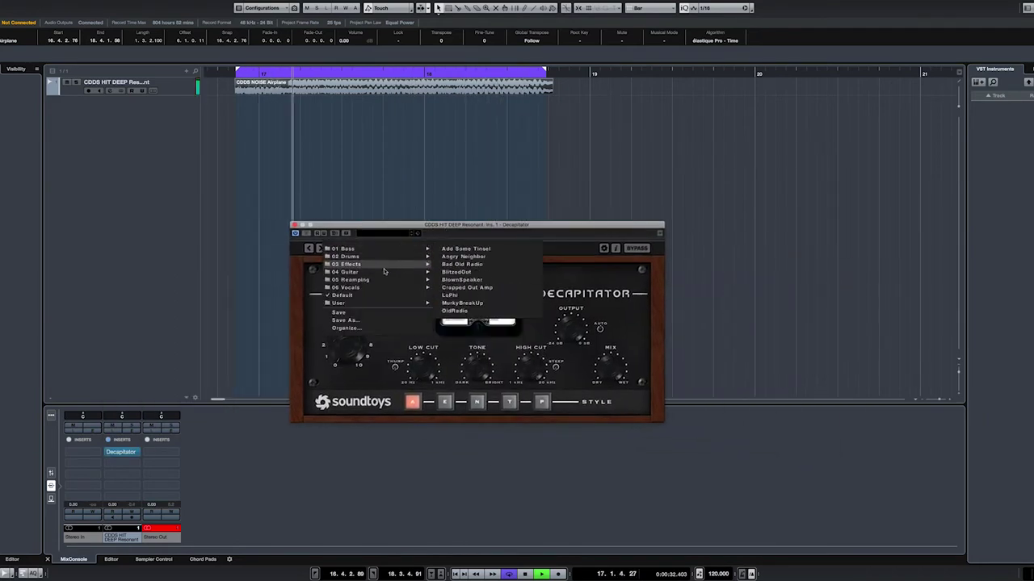
{"action": "mouse_move", "coordinate": [403, 288]}
{"action": "left_click", "coordinate": [474, 289]}
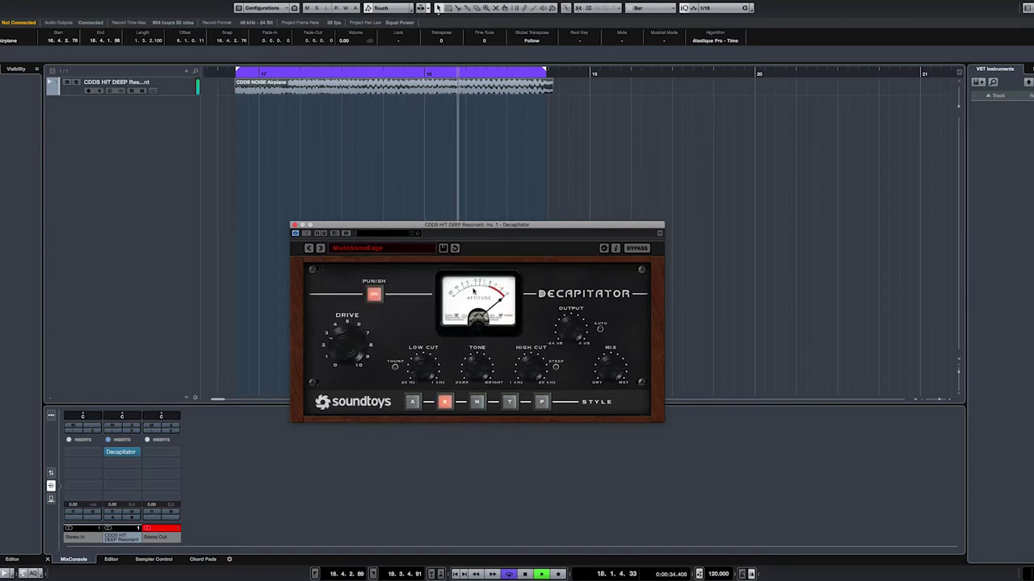
Step: Load Decapitator's ReGuitar 1 preset from the 05 Reamping category
{"action": "left_click", "coordinate": [379, 248]}
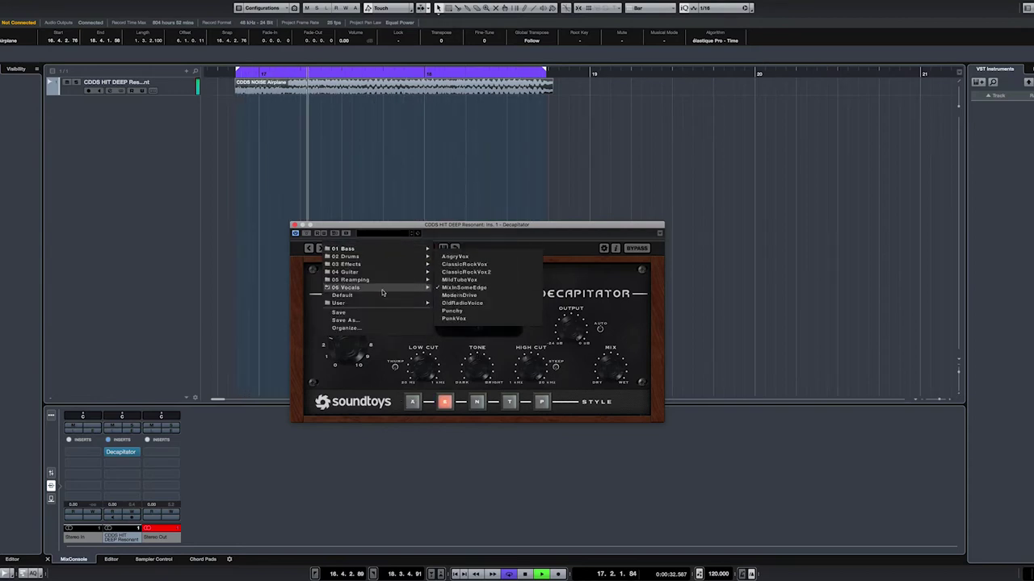
{"action": "mouse_move", "coordinate": [355, 279]}
{"action": "left_click", "coordinate": [454, 280]}
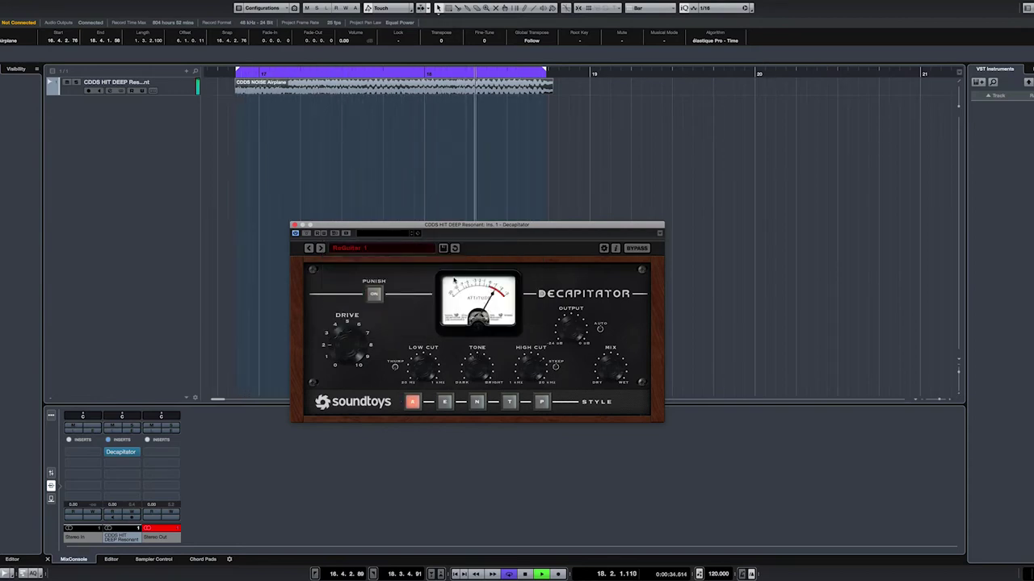
Step: Compare the DarkFat and Beefy presets from Decapitator's 01 Bass category and settle on DarkFat
{"action": "left_click", "coordinate": [392, 248]}
{"action": "mouse_move", "coordinate": [404, 249]}
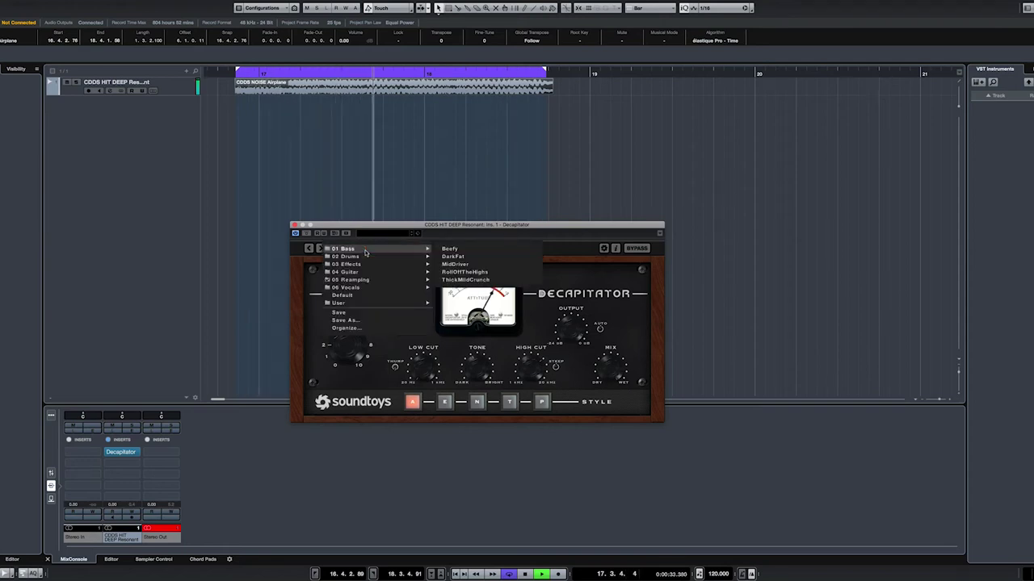
{"action": "left_click", "coordinate": [475, 256]}
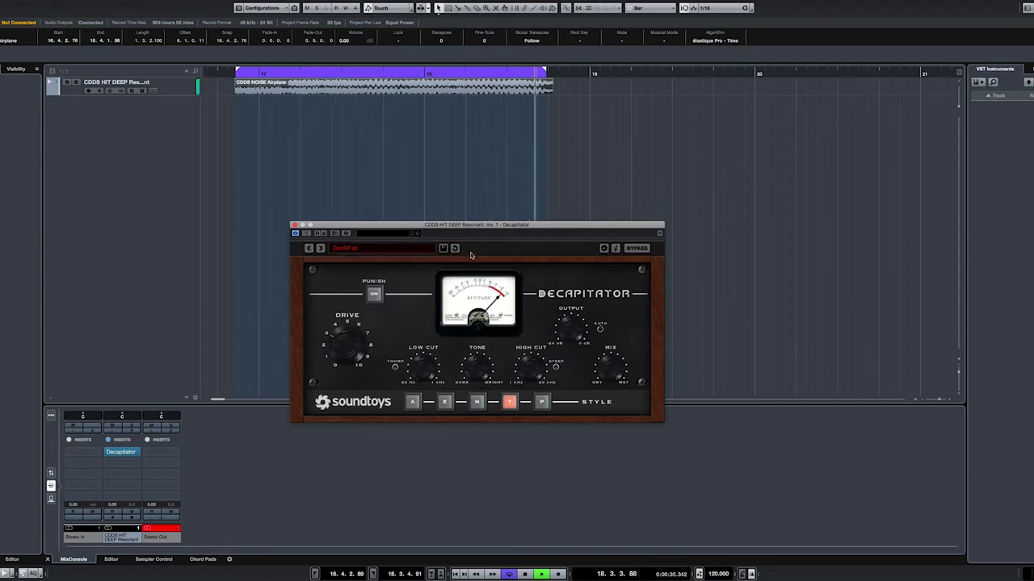
{"action": "left_click", "coordinate": [378, 249]}
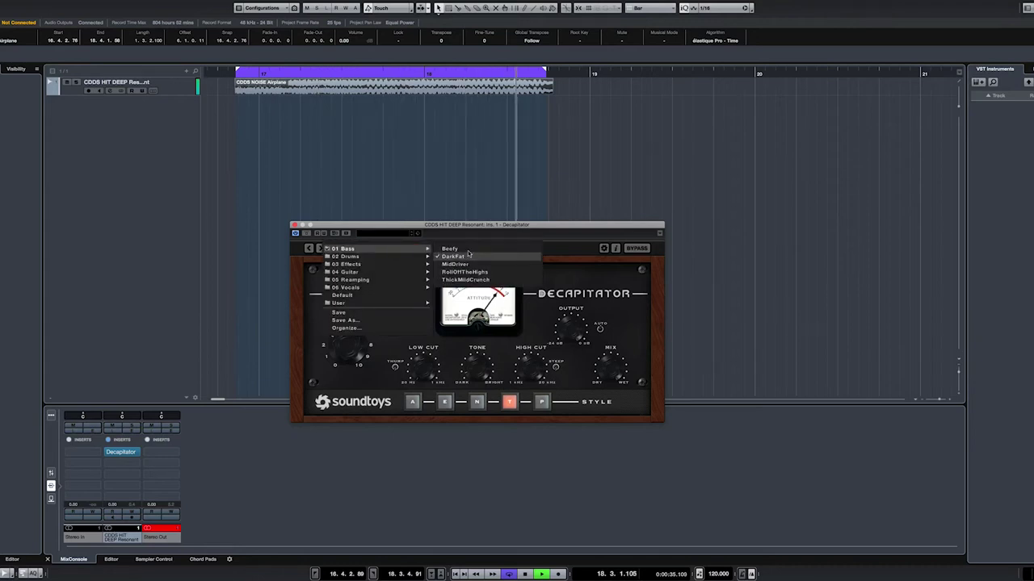
{"action": "left_click", "coordinate": [449, 249]}
{"action": "left_click", "coordinate": [410, 248]}
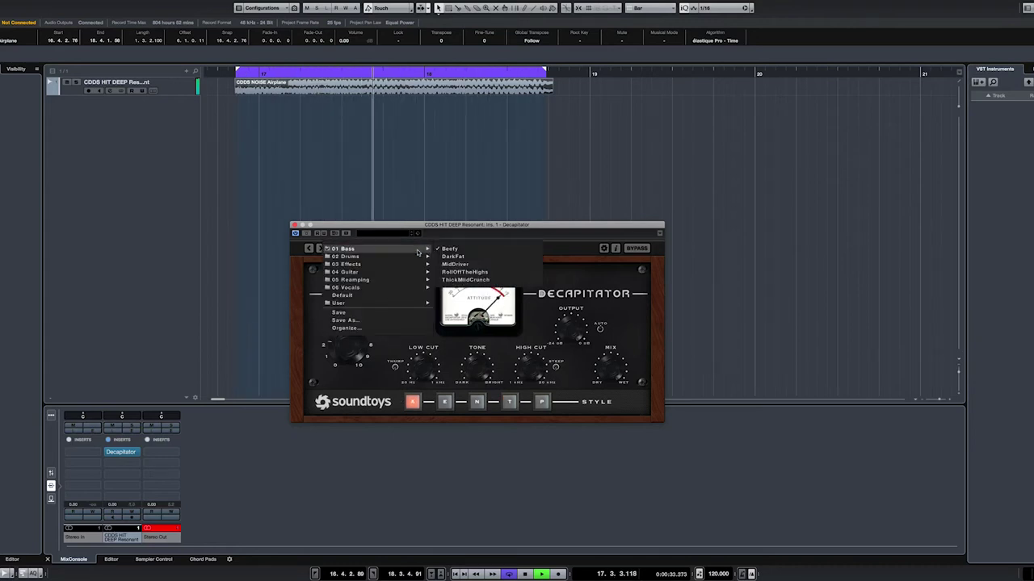
{"action": "left_click", "coordinate": [453, 256]}
Step: Move the Decapitator window clear of the mixer and insert Tantra in the next slot of the CDDS HIT DEEP Resonant channel
{"action": "left_click_drag", "start_coordinate": [472, 228], "coordinate": [214, 171]}
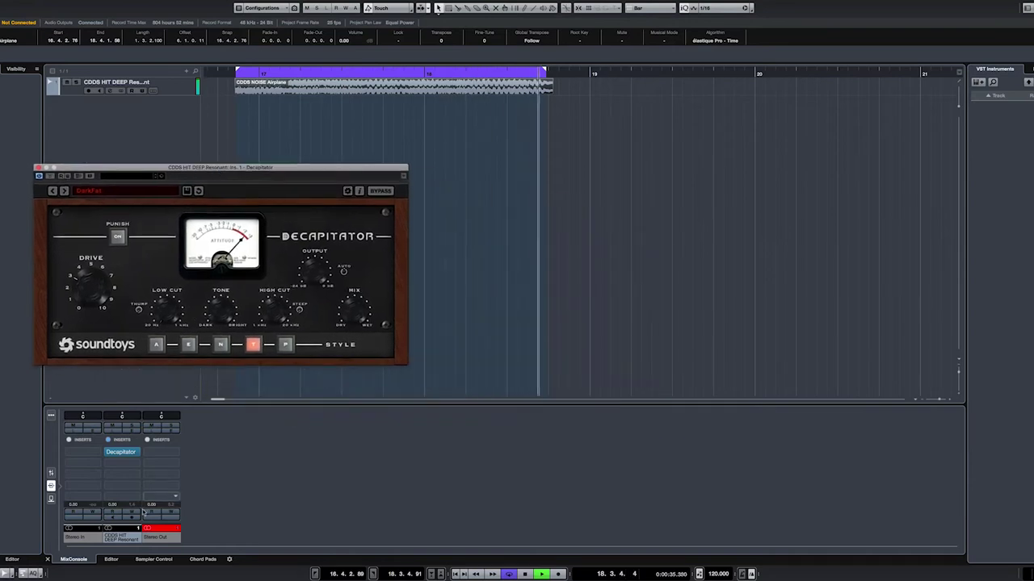
{"action": "left_click", "coordinate": [127, 462]}
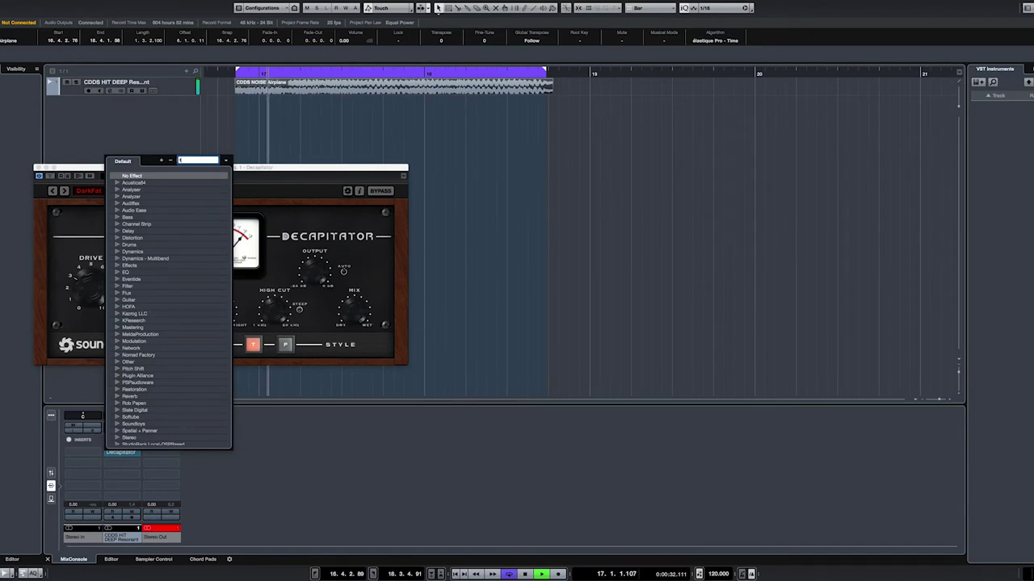
{"action": "type", "text": "tan"}
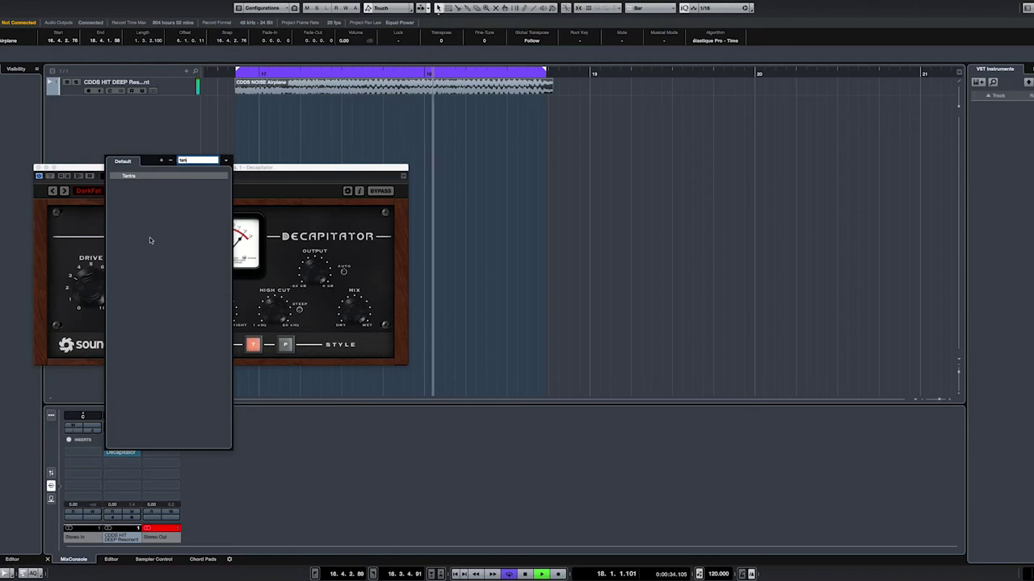
{"action": "left_click", "coordinate": [127, 176]}
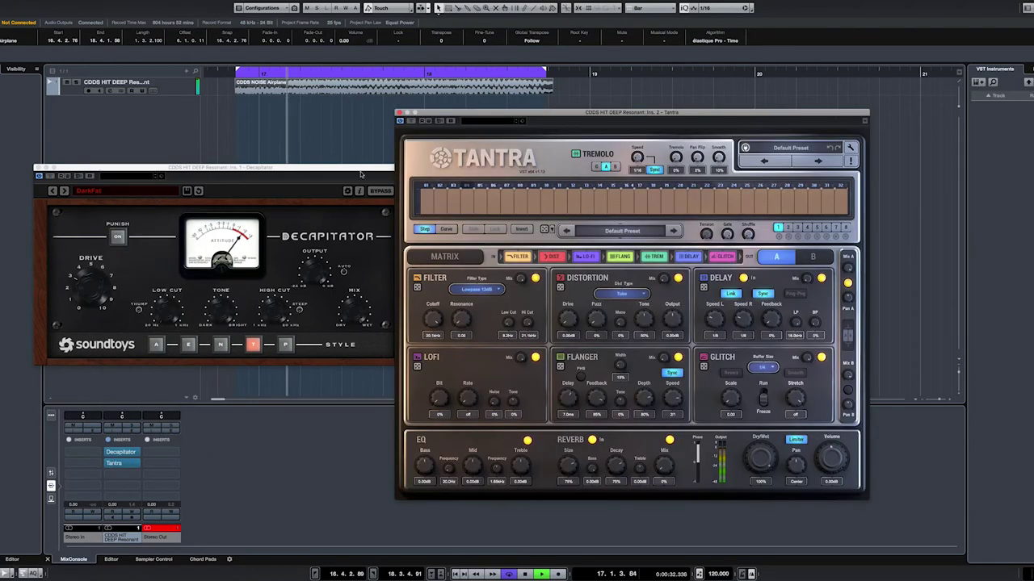
{"action": "left_click_drag", "start_coordinate": [799, 107], "coordinate": [498, 103]}
Step: Audition Tantra's FLT Robotic and FLT Ritual presets from Factory Expansion, ending on FLT Robotic
{"action": "left_click", "coordinate": [487, 138]}
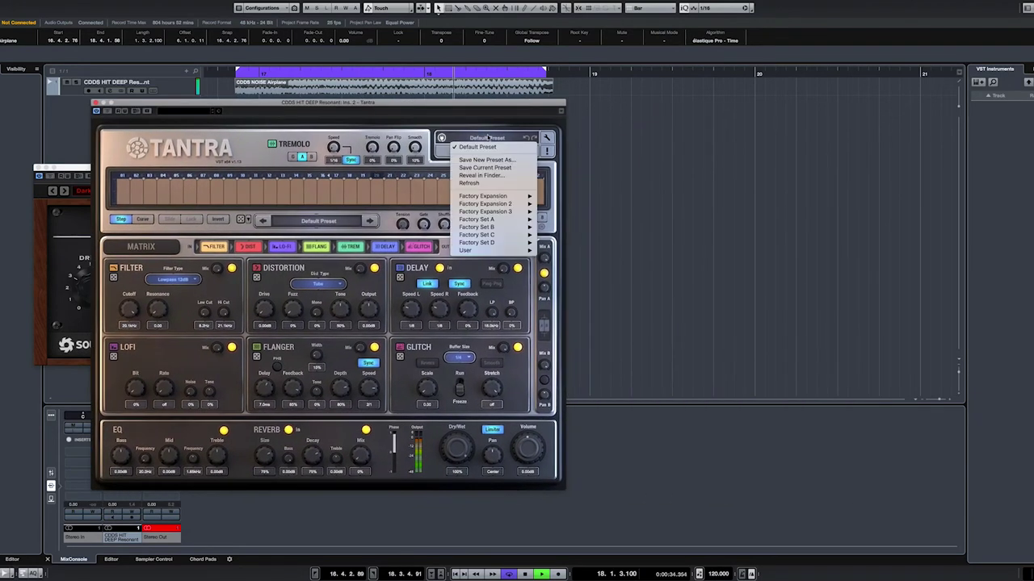
{"action": "mouse_move", "coordinate": [485, 196]}
{"action": "left_click", "coordinate": [595, 205]}
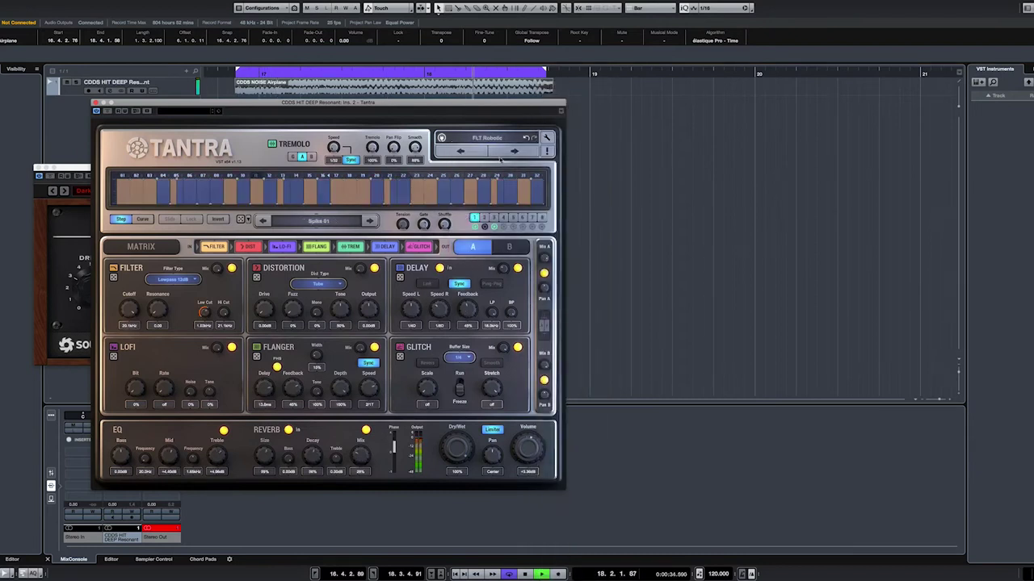
{"action": "left_click", "coordinate": [488, 138]}
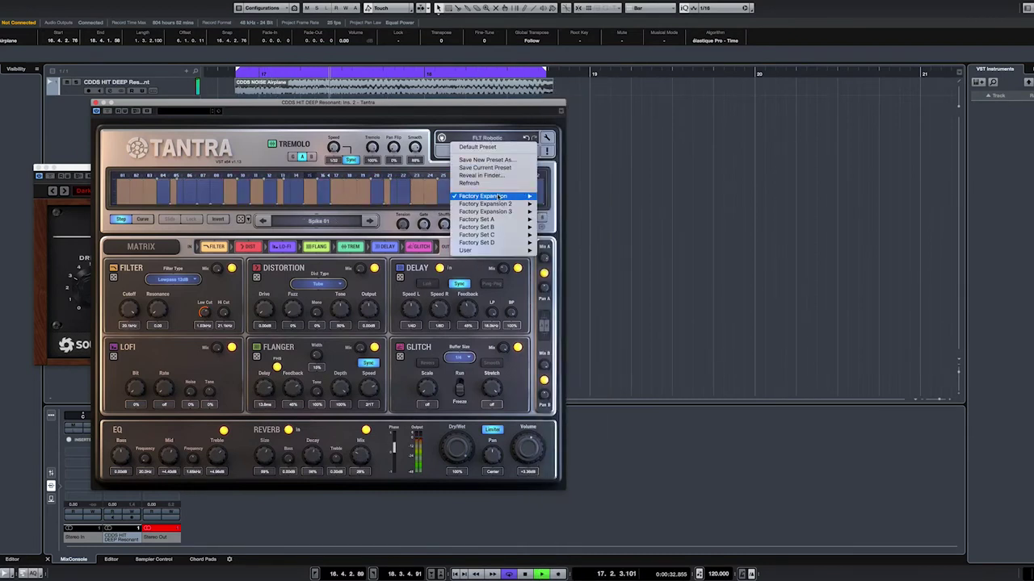
{"action": "mouse_move", "coordinate": [502, 198]}
{"action": "left_click", "coordinate": [559, 196]}
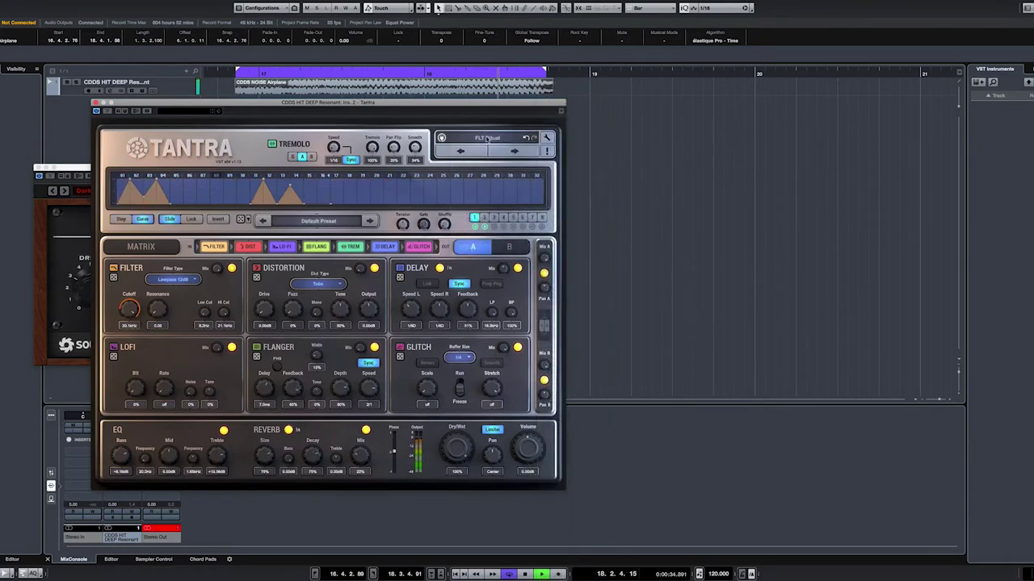
{"action": "left_click", "coordinate": [487, 138]}
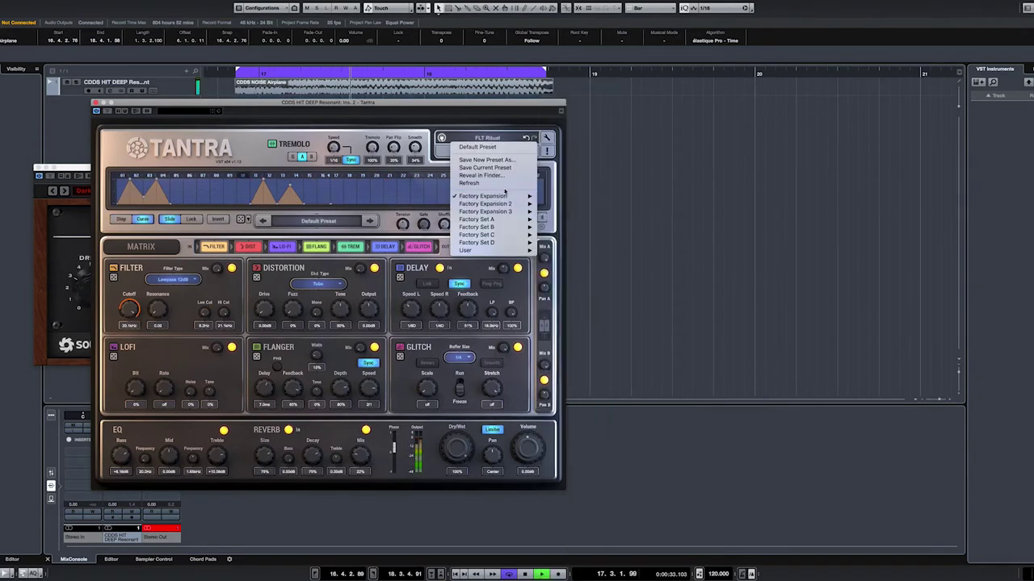
{"action": "mouse_move", "coordinate": [505, 195]}
{"action": "left_click", "coordinate": [564, 208]}
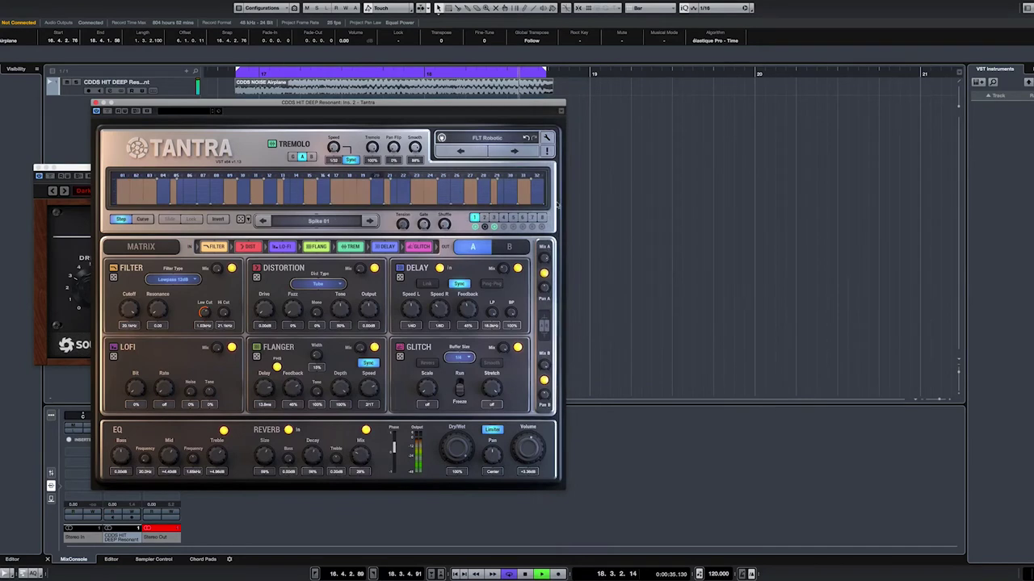
Step: Try Tantra's FLT Smoke preset and load PAD Last Train from Factory Expansion
{"action": "left_click", "coordinate": [524, 154]}
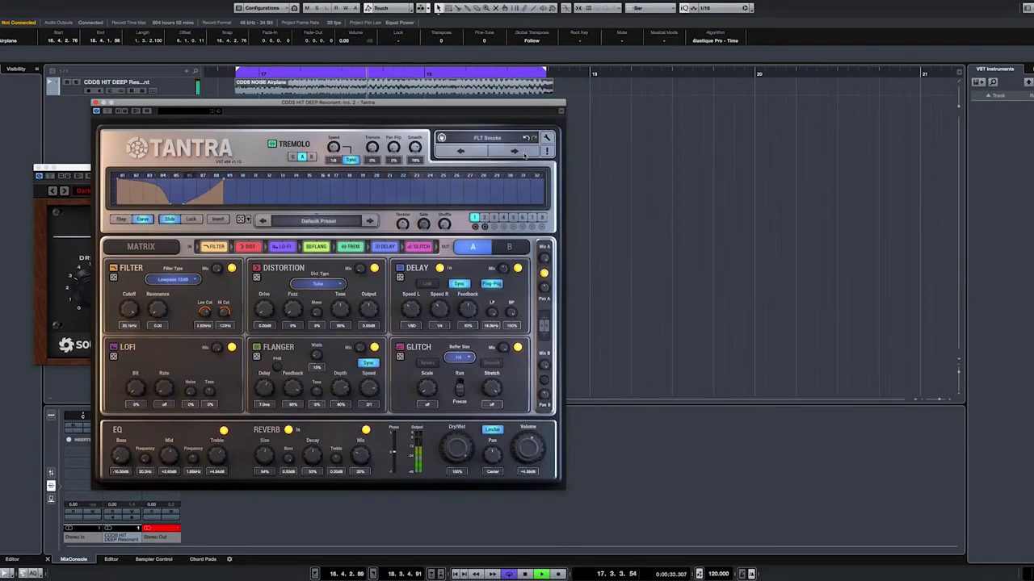
{"action": "left_click", "coordinate": [478, 138]}
{"action": "mouse_move", "coordinate": [494, 196]}
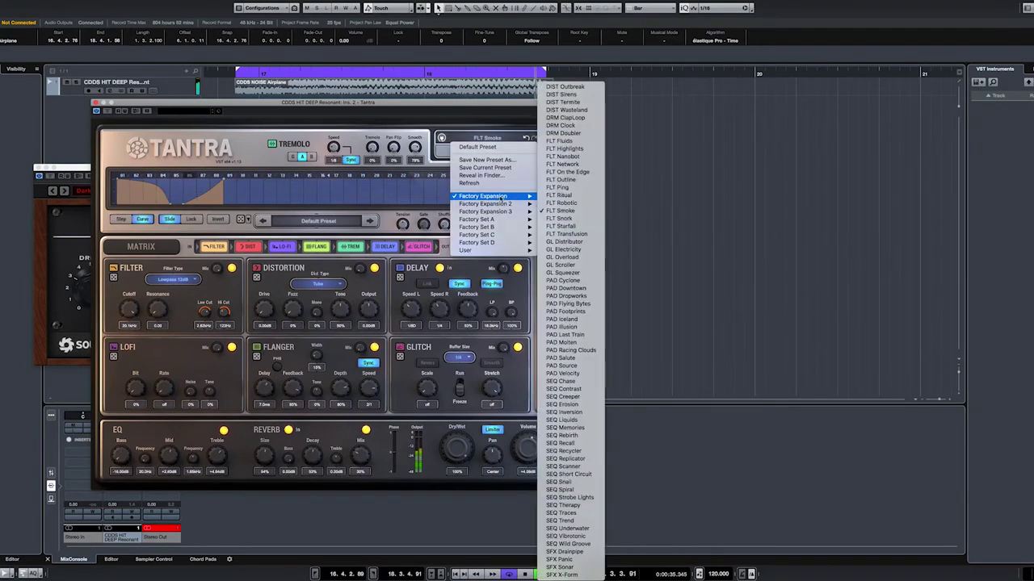
{"action": "left_click", "coordinate": [438, 116]}
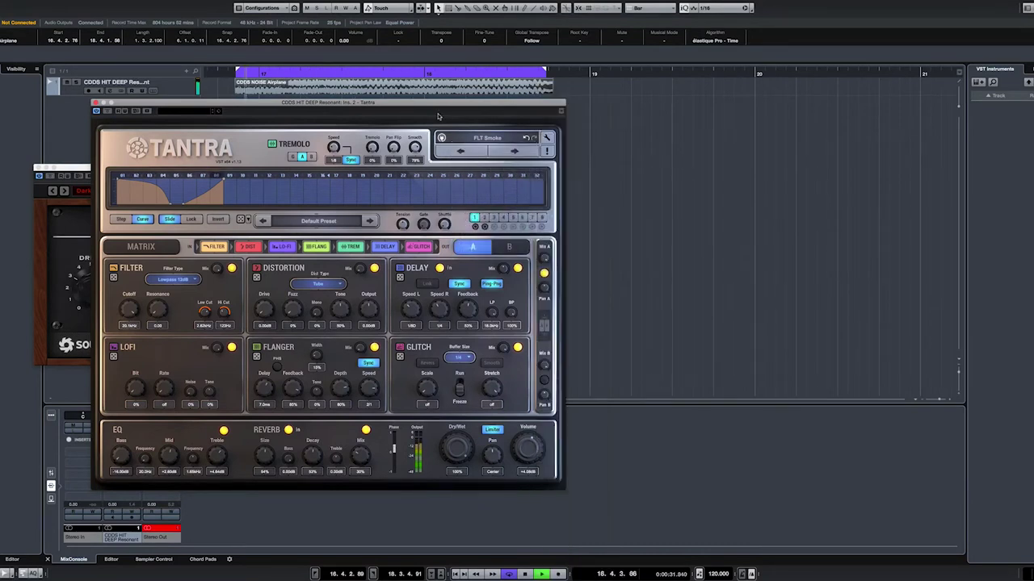
{"action": "left_click", "coordinate": [489, 139]}
{"action": "mouse_move", "coordinate": [501, 198]}
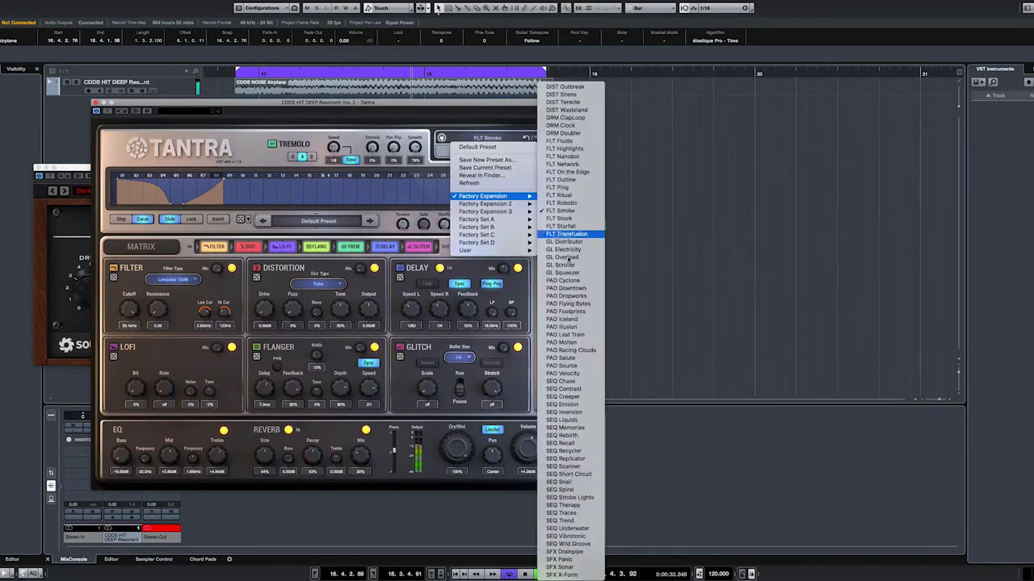
{"action": "left_click", "coordinate": [565, 334]}
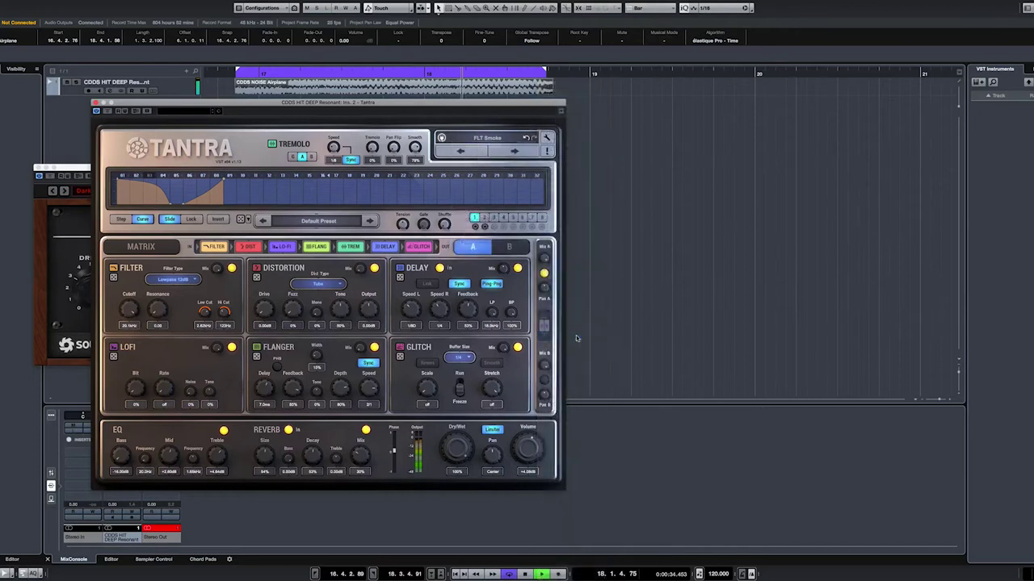
Step: Load Tantra's SEQ Pitching preset from Factory Expansion 3 and move its window clear of the track area
{"action": "left_click", "coordinate": [500, 139]}
{"action": "mouse_move", "coordinate": [494, 211]}
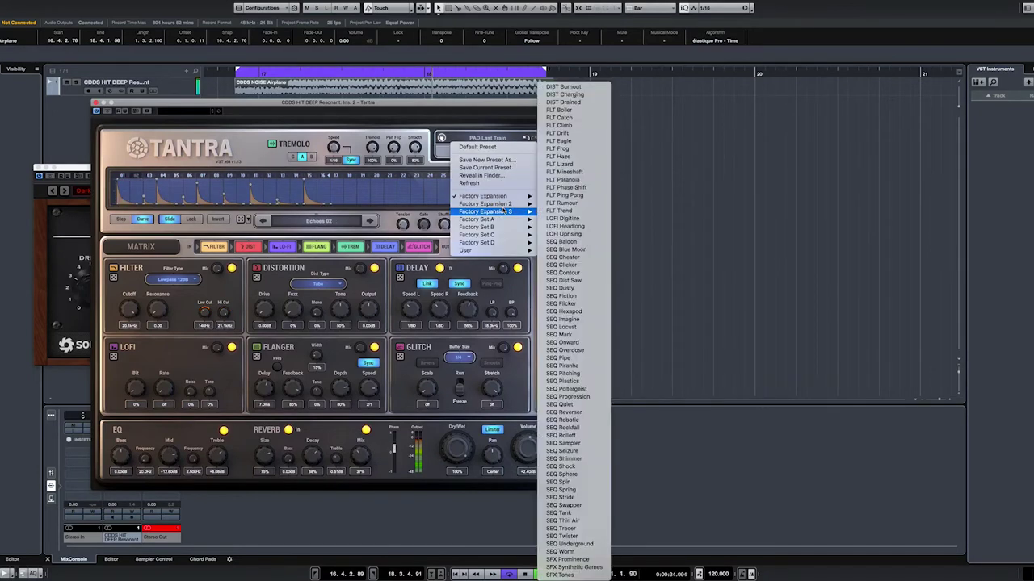
{"action": "left_click", "coordinate": [569, 374]}
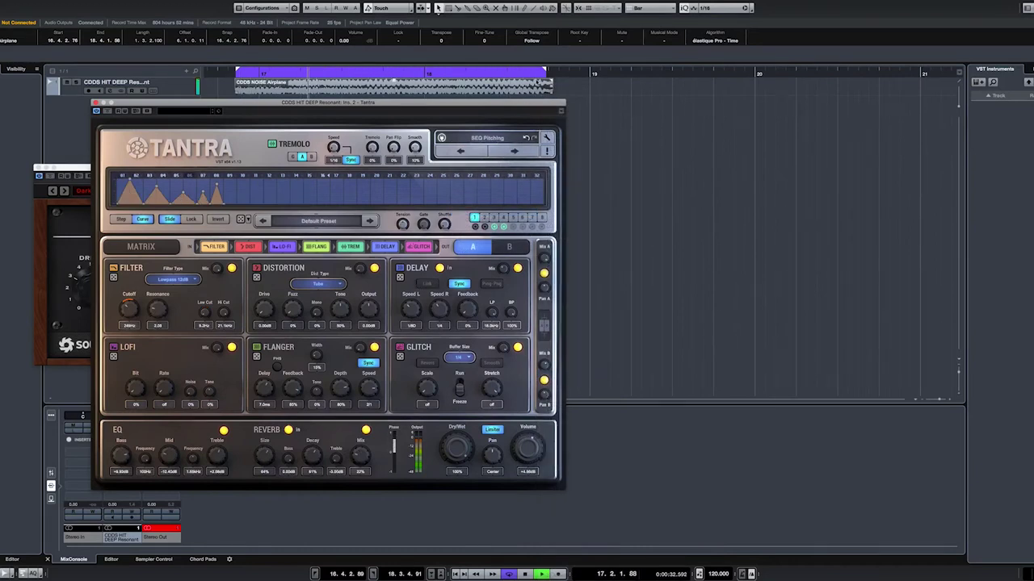
{"action": "left_click_drag", "start_coordinate": [469, 112], "coordinate": [469, 220]}
Step: Import CDDS RISE Small Engine.wav from the Boom Library folder onto a new track, starting at about 16.4.3
{"action": "key", "text": "super+w"}
{"action": "key", "text": "super+Tab"}
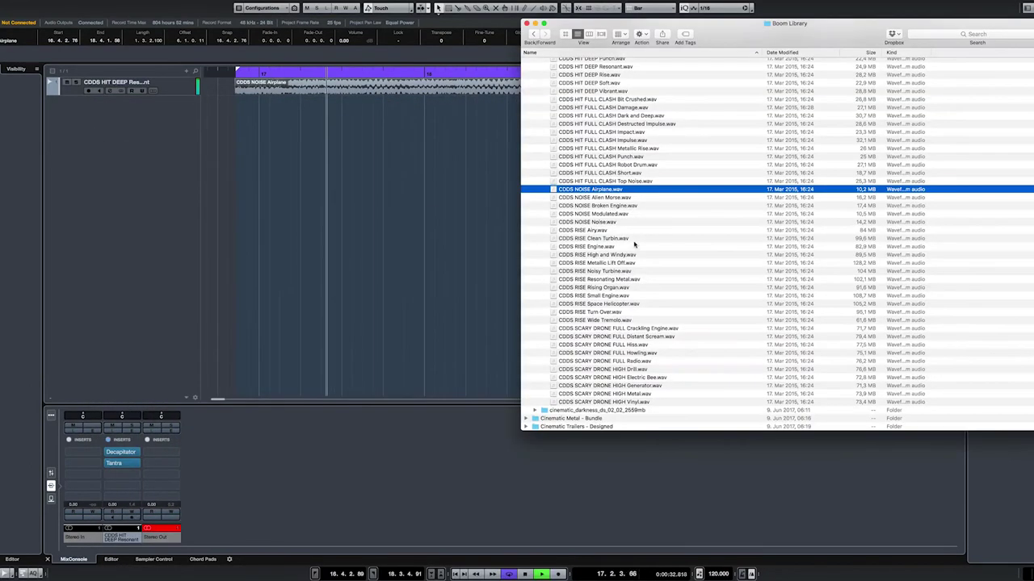
{"action": "left_click", "coordinate": [598, 287]}
{"action": "left_click_drag", "start_coordinate": [598, 296], "coordinate": [246, 109]}
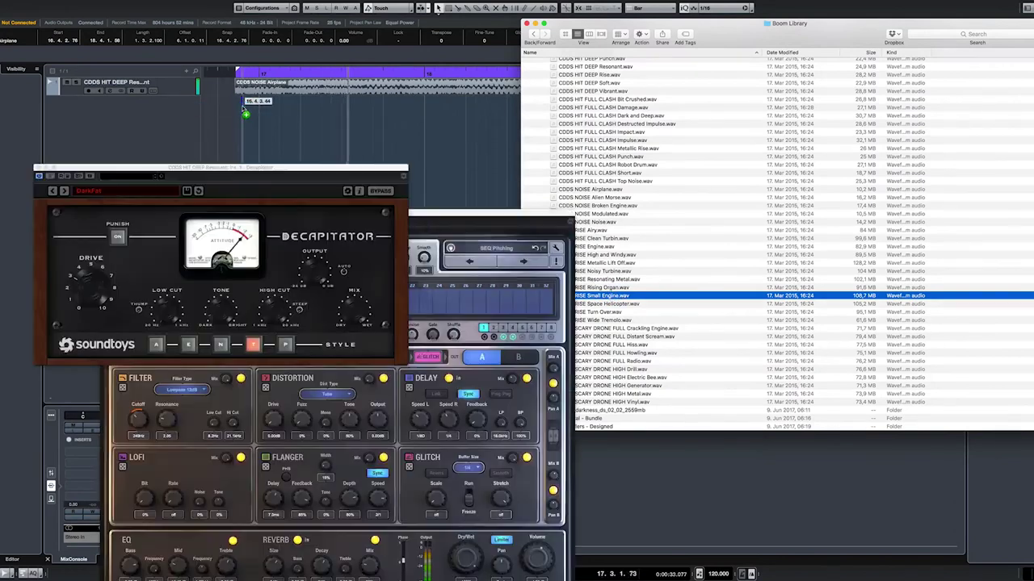
{"action": "left_click", "coordinate": [556, 205]}
{"action": "left_click", "coordinate": [375, 108]}
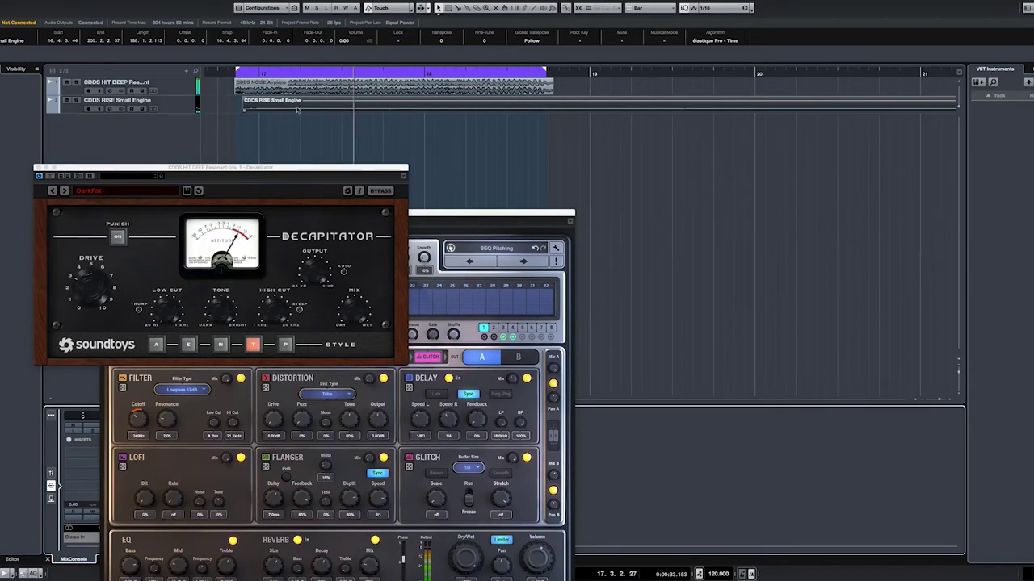
Step: Move the Small Engine clip earlier to start at about 5.2.1, audition it within the loop, and delete it
{"action": "scroll", "coordinate": [345, 151], "scroll_direction": "up", "scroll_amount": 3}
{"action": "left_click", "coordinate": [345, 151]}
{"action": "scroll", "coordinate": [344, 151], "scroll_direction": "down", "scroll_amount": 5}
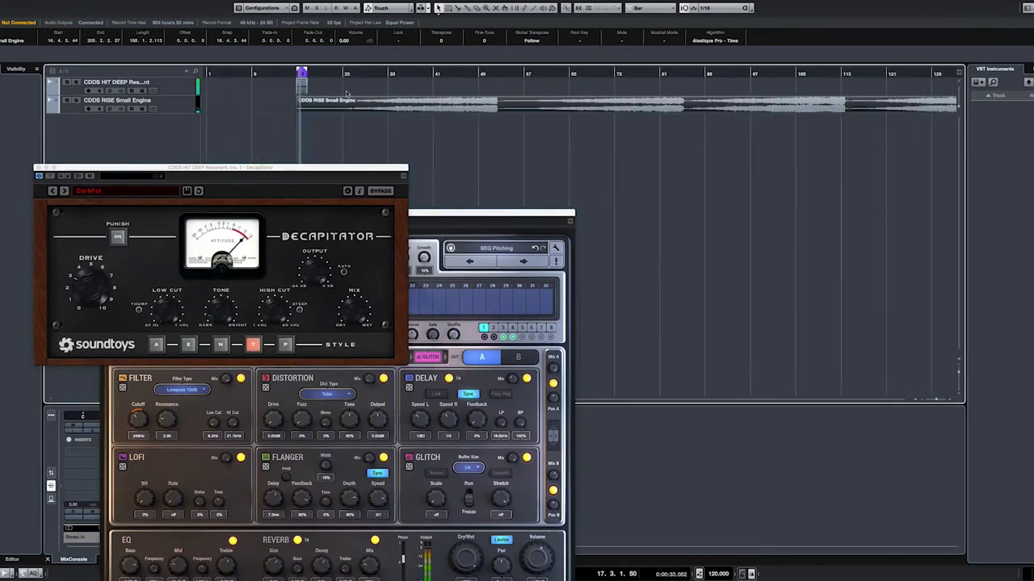
{"action": "key", "text": "super+z"}
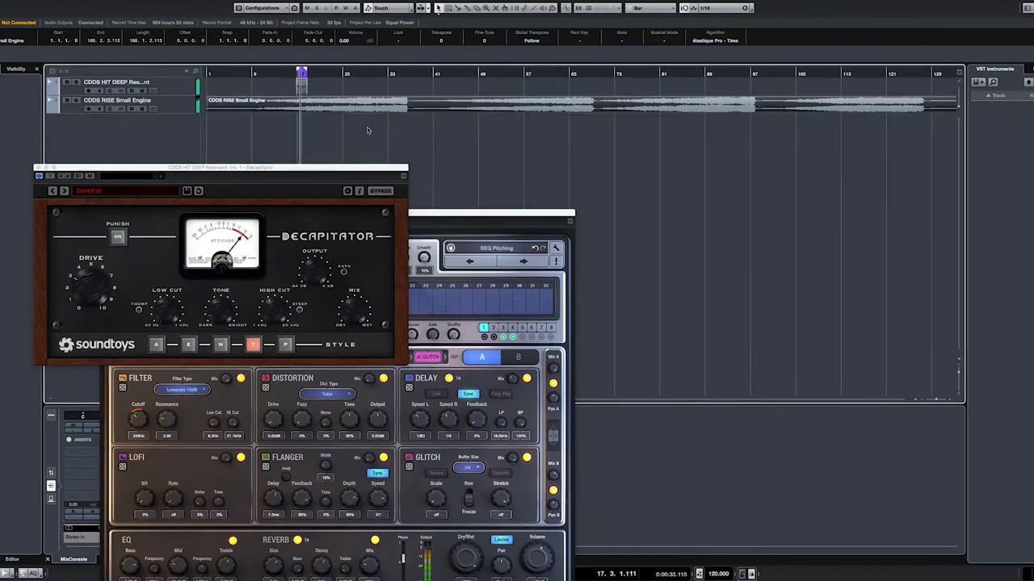
{"action": "left_click_drag", "start_coordinate": [382, 103], "coordinate": [399, 105]}
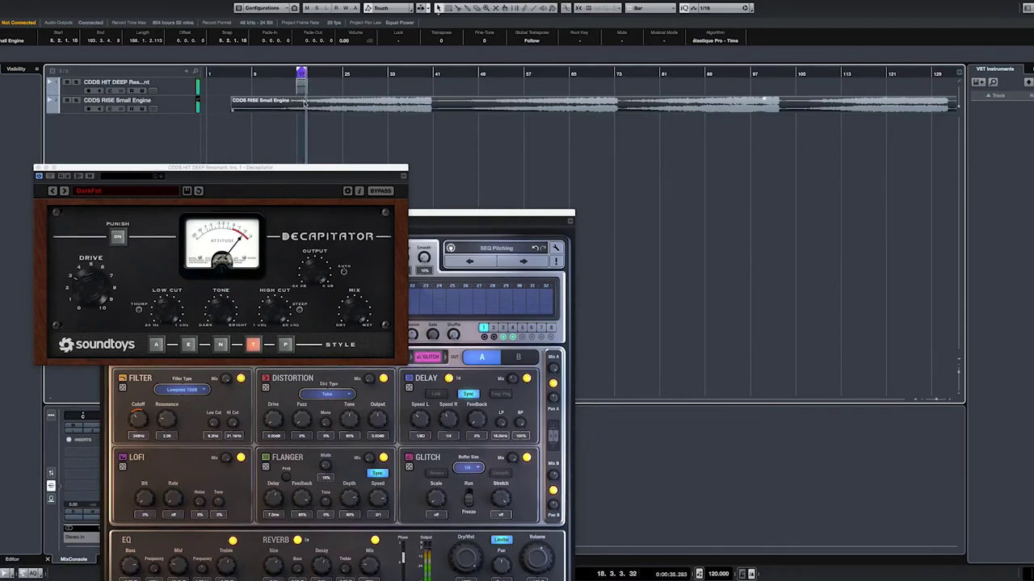
{"action": "key", "text": "Delete"}
Step: Import CDDS SCARY DRONE FULL Distant Scream.wav onto a new track at about 14.3.3, audition it, and delete the clip
{"action": "key", "text": "super+Tab"}
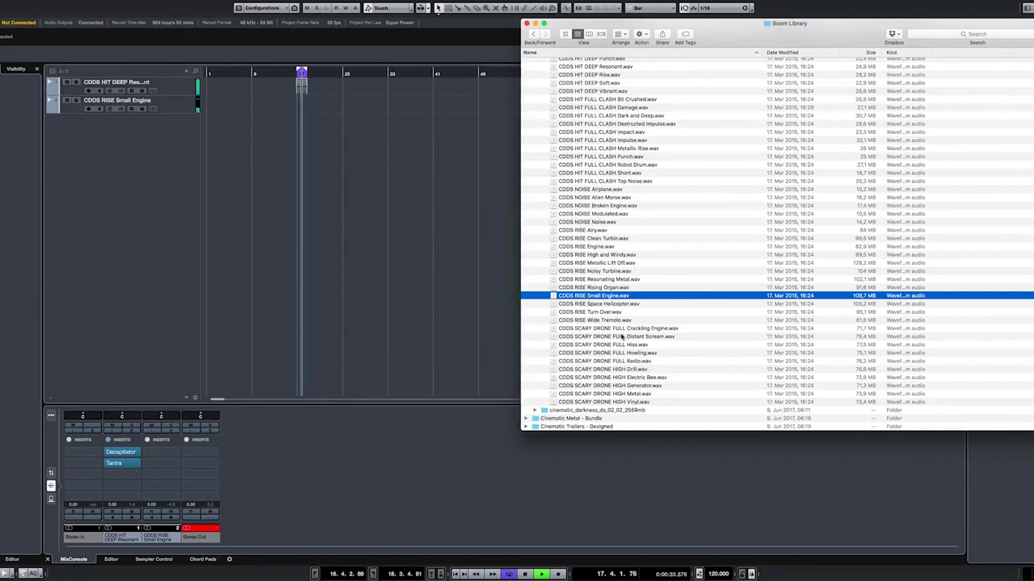
{"action": "left_click", "coordinate": [646, 337]}
{"action": "left_click_drag", "start_coordinate": [651, 340], "coordinate": [283, 156]}
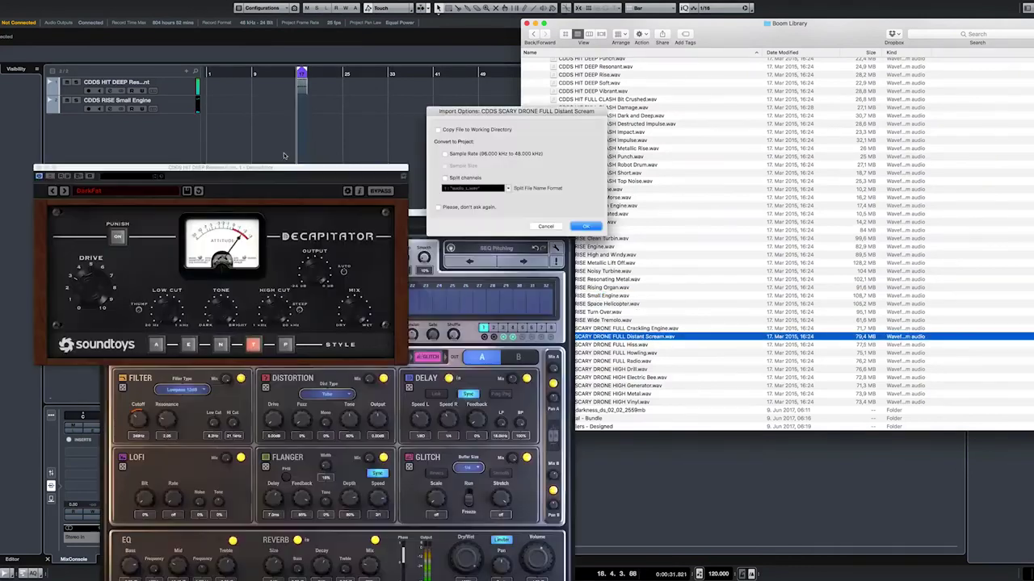
{"action": "left_click", "coordinate": [588, 227]}
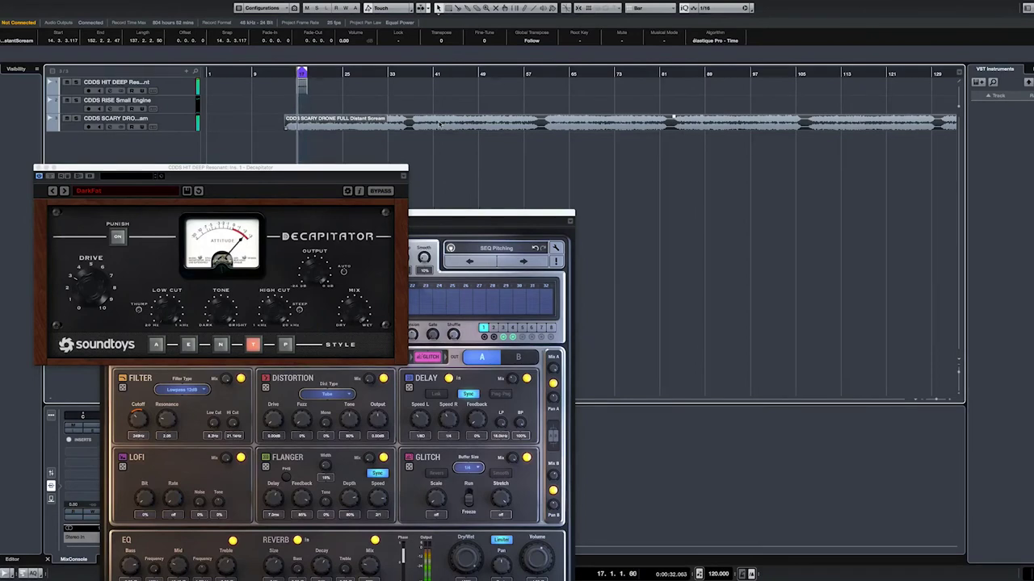
{"action": "key", "text": "Delete"}
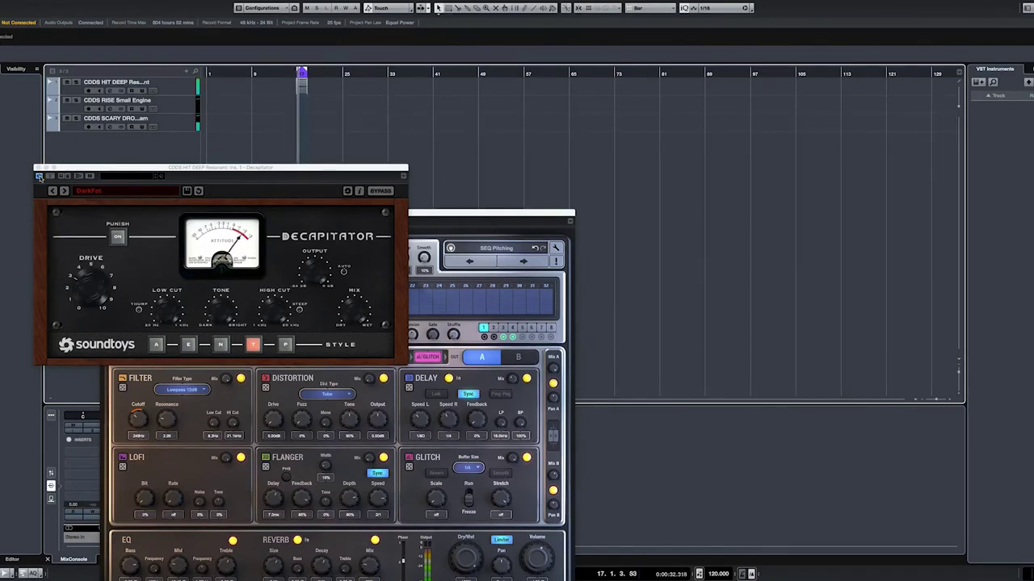
Step: Turn off the Decapitator and Tantra effects on the CDDS HIT DEEP Resonant channel, moving Decapitator clear of the Tantra window
{"action": "left_click_drag", "start_coordinate": [218, 167], "coordinate": [544, 147]}
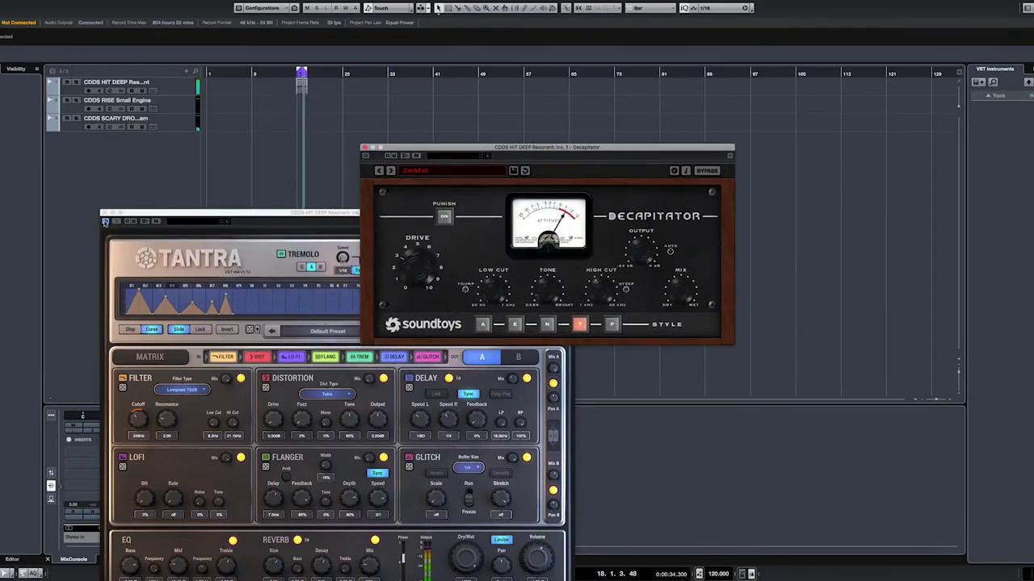
{"action": "left_click", "coordinate": [104, 222]}
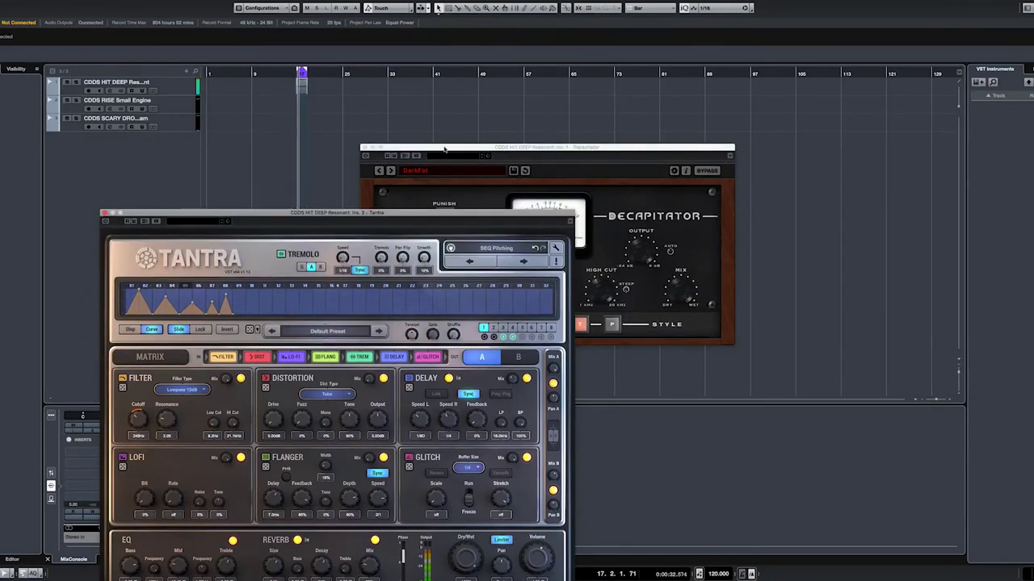
Step: Move the Decapitator window up clear of Tantra and close both plug-in windows
{"action": "left_click_drag", "start_coordinate": [444, 150], "coordinate": [466, 119]}
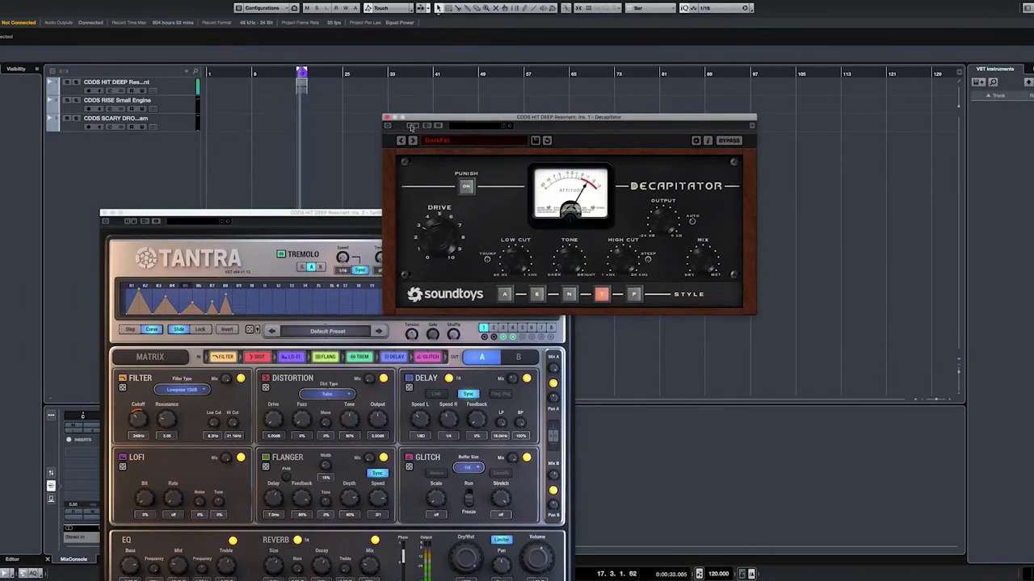
{"action": "left_click", "coordinate": [106, 220]}
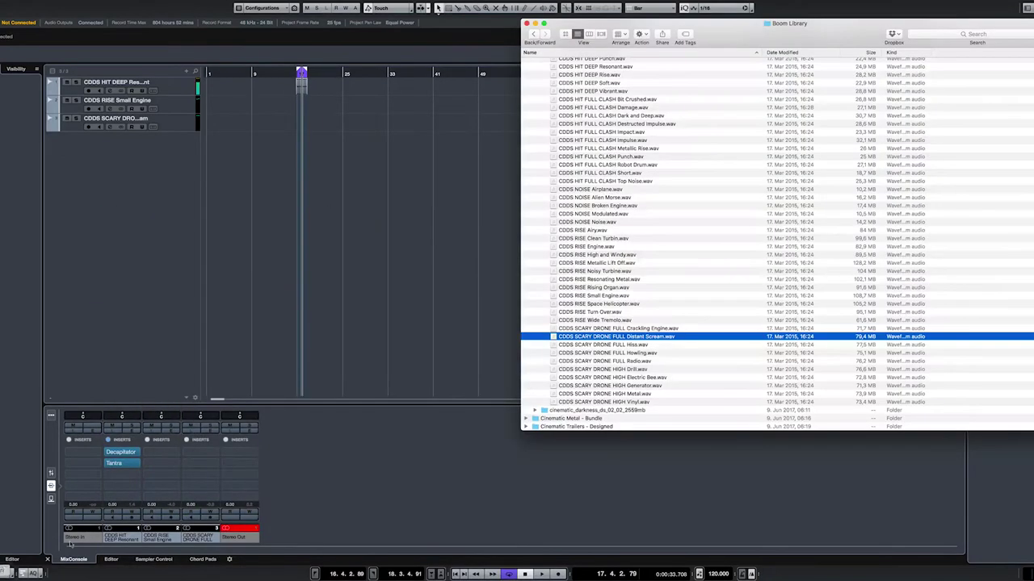
Step: Switch to the Boom Library folder in Finder and preview CDDS SCARY DRONE HIGH Electric Bee.wav
{"action": "left_click", "coordinate": [636, 378]}
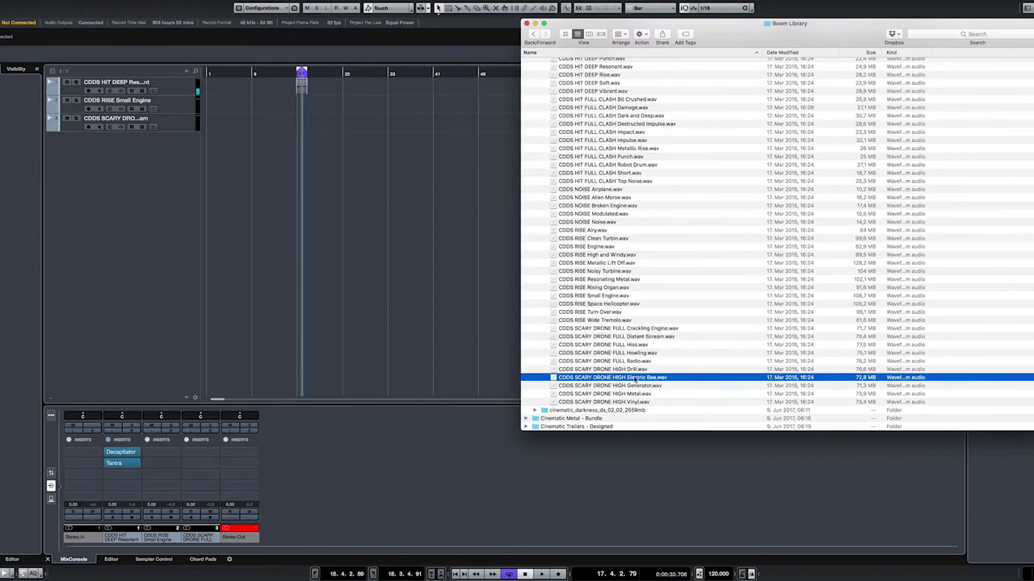
{"action": "key", "text": "space"}
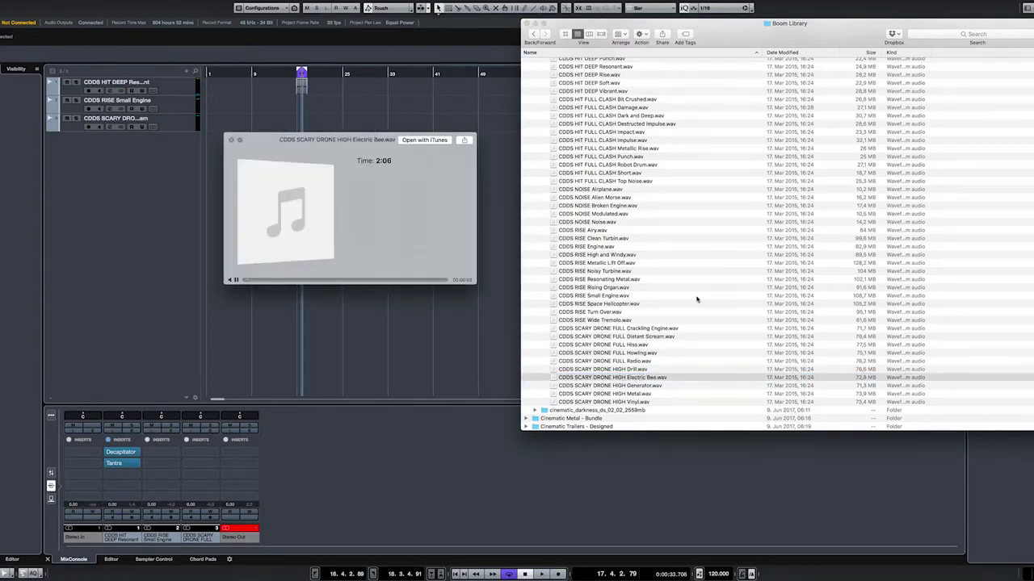
{"action": "key", "text": "space"}
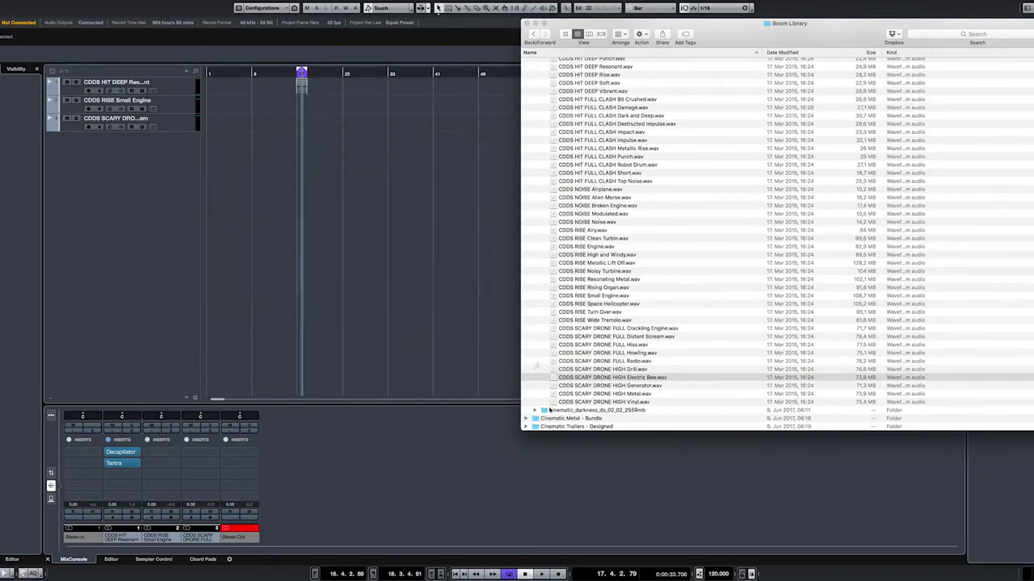
Step: Expand the cinematic_darkness_ds_02_02_2559mb folder and preview CDDS SCREAM Abrasive Breath.wav and CDDS SCREAM Fearful.wav
{"action": "left_click", "coordinate": [535, 411]}
{"action": "scroll", "coordinate": [635, 401], "scroll_direction": "down", "scroll_amount": 5}
{"action": "left_click", "coordinate": [621, 340]}
{"action": "key", "text": "space"}
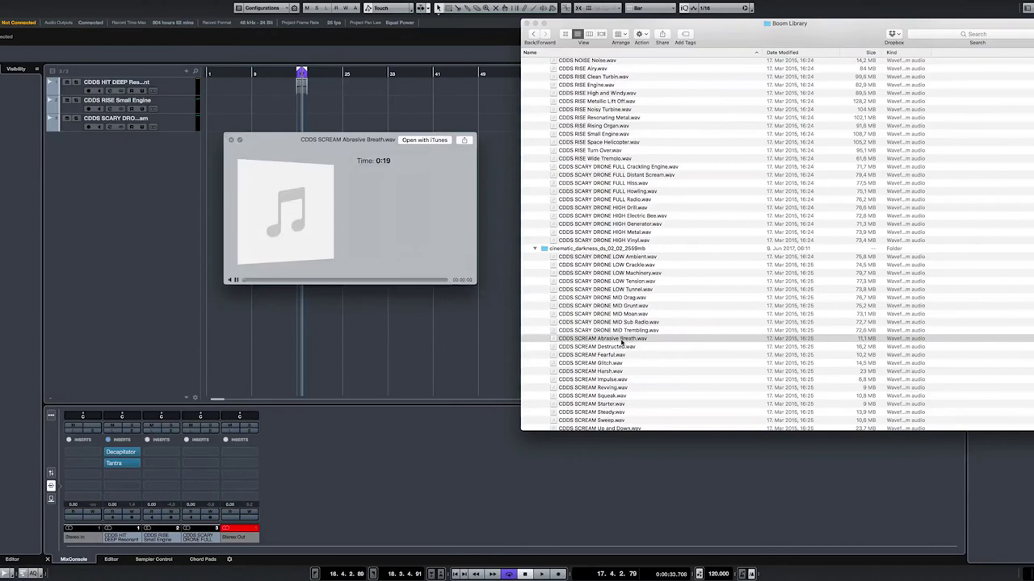
{"action": "left_click", "coordinate": [617, 356]}
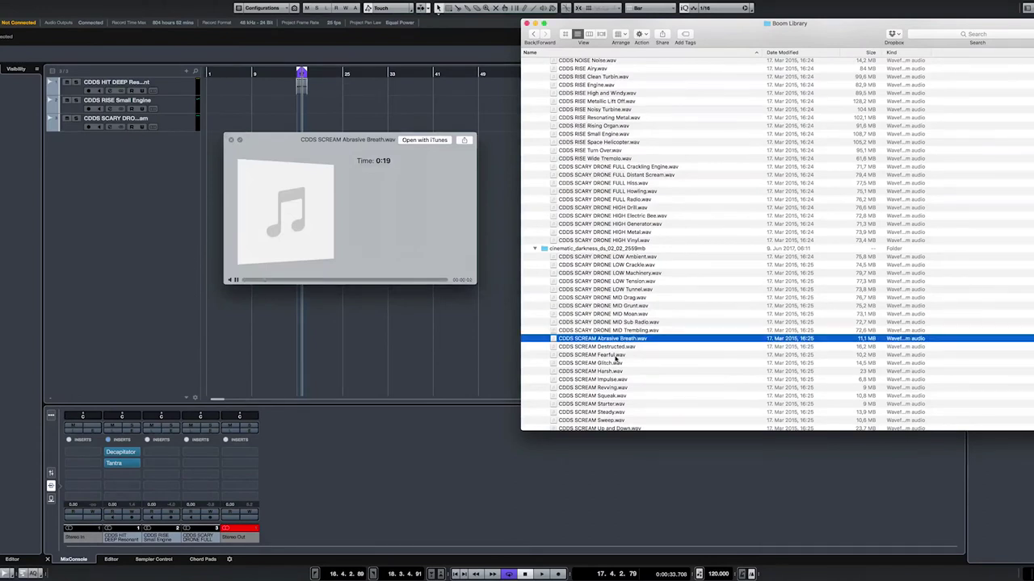
Step: Preview CDDS TENSION BUILDER Tonal.wav from around its middle, followed by CDDS TRANSITION Generator.wav
{"action": "scroll", "coordinate": [619, 362], "scroll_direction": "down", "scroll_amount": 10}
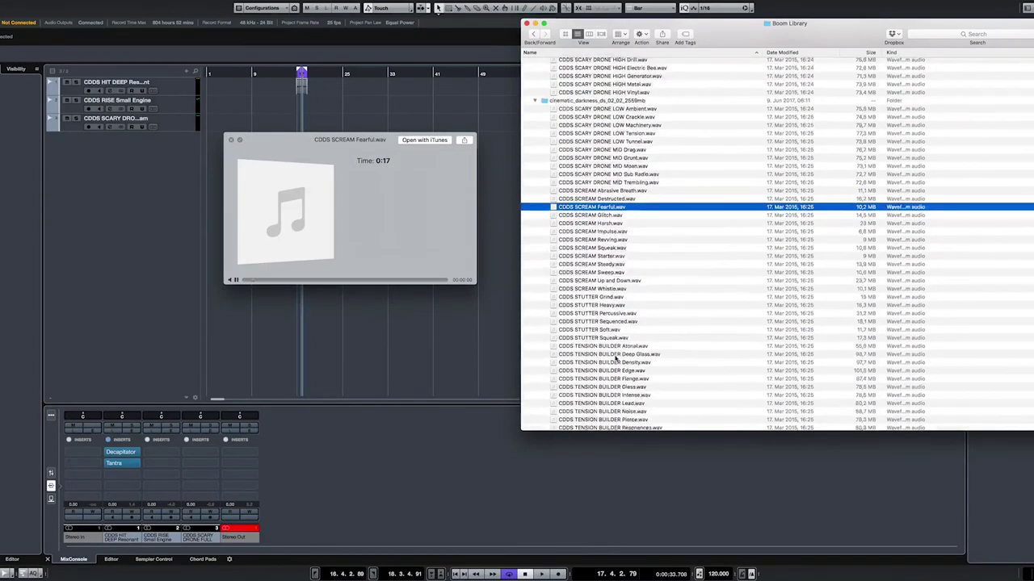
{"action": "left_click", "coordinate": [627, 344]}
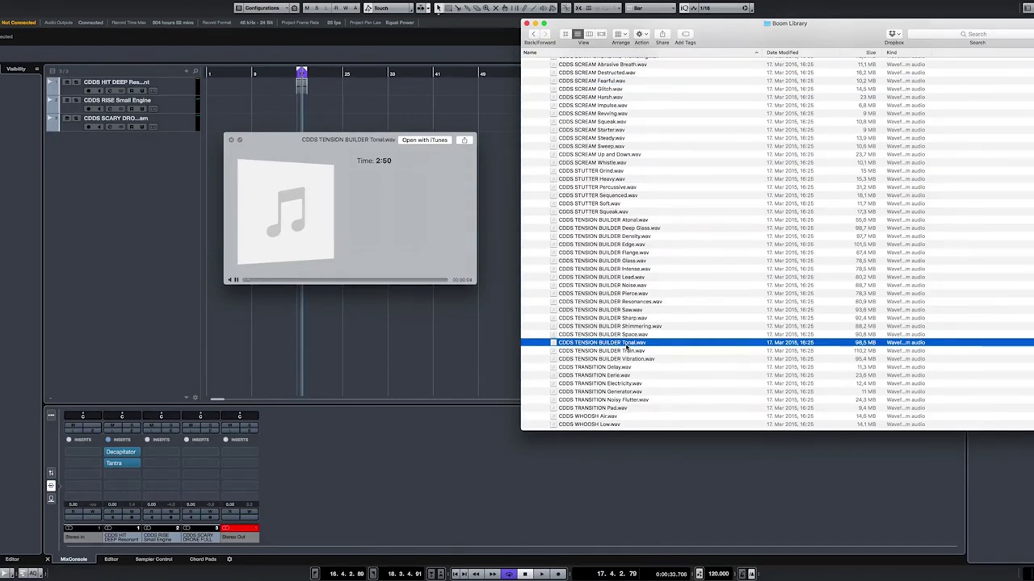
{"action": "left_click", "coordinate": [346, 281]}
{"action": "scroll", "coordinate": [640, 305], "scroll_direction": "down", "scroll_amount": 2}
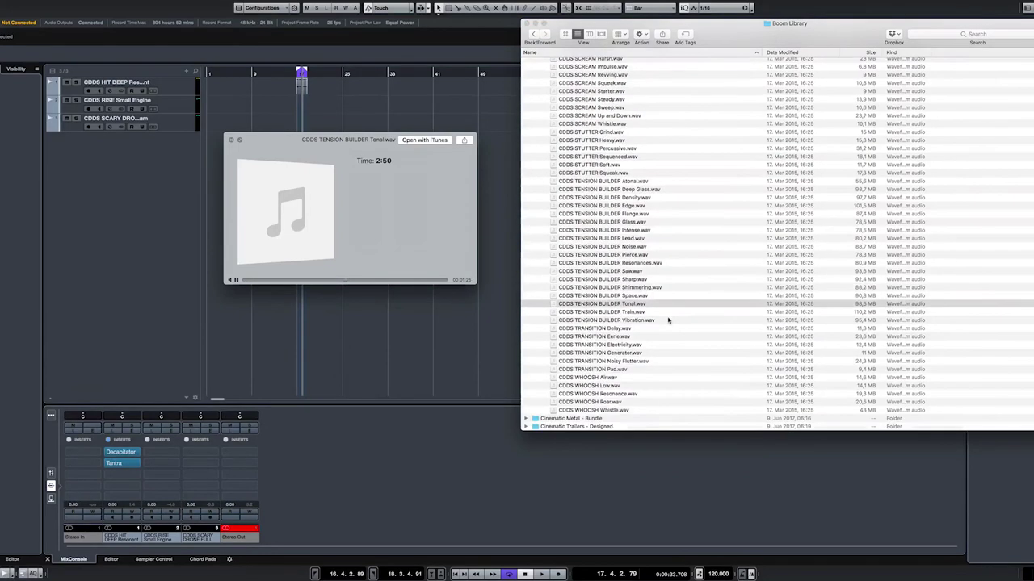
{"action": "left_click", "coordinate": [621, 353]}
{"action": "left_click", "coordinate": [621, 353]}
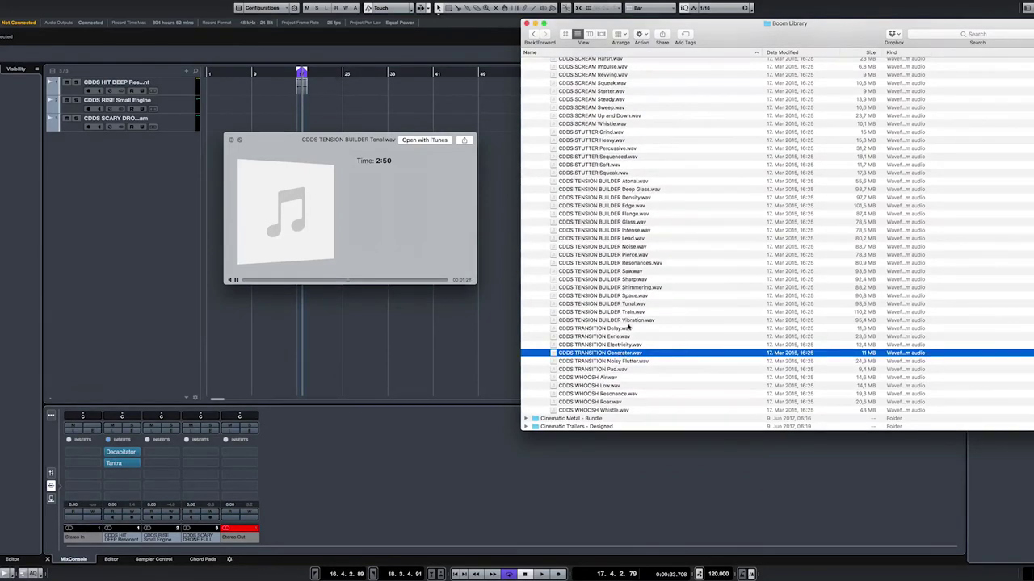
Step: Expand the Cinematic Metal - Bundle folder and its cinematic_metal_ck_01_04_1900mb subfolder, and preview impact_p0_barbell_bar_07.wav
{"action": "left_click", "coordinate": [526, 419]}
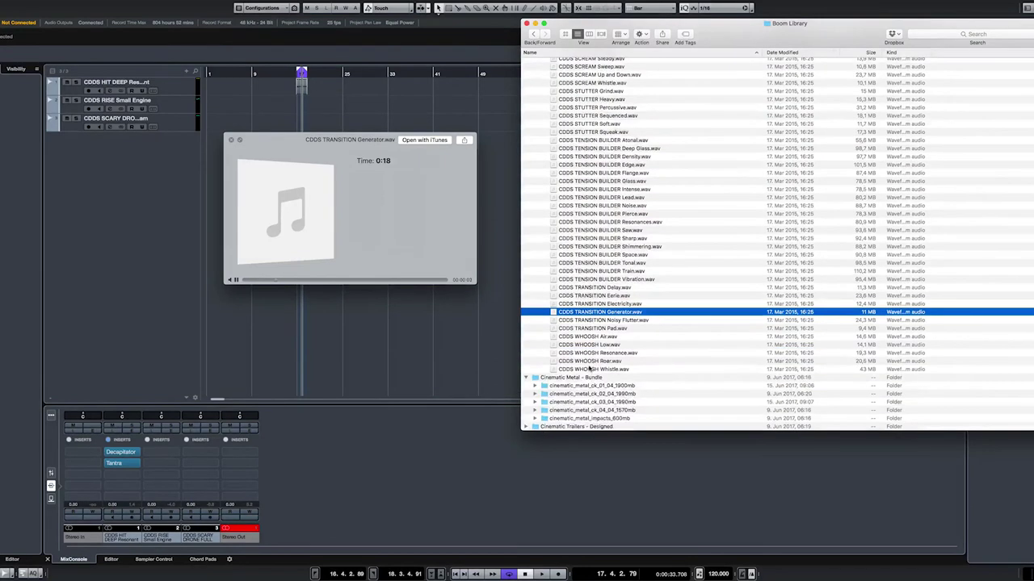
{"action": "left_click", "coordinate": [530, 386]}
{"action": "left_click", "coordinate": [534, 386]}
{"action": "scroll", "coordinate": [560, 363], "scroll_direction": "down", "scroll_amount": 10}
{"action": "left_click", "coordinate": [604, 259]}
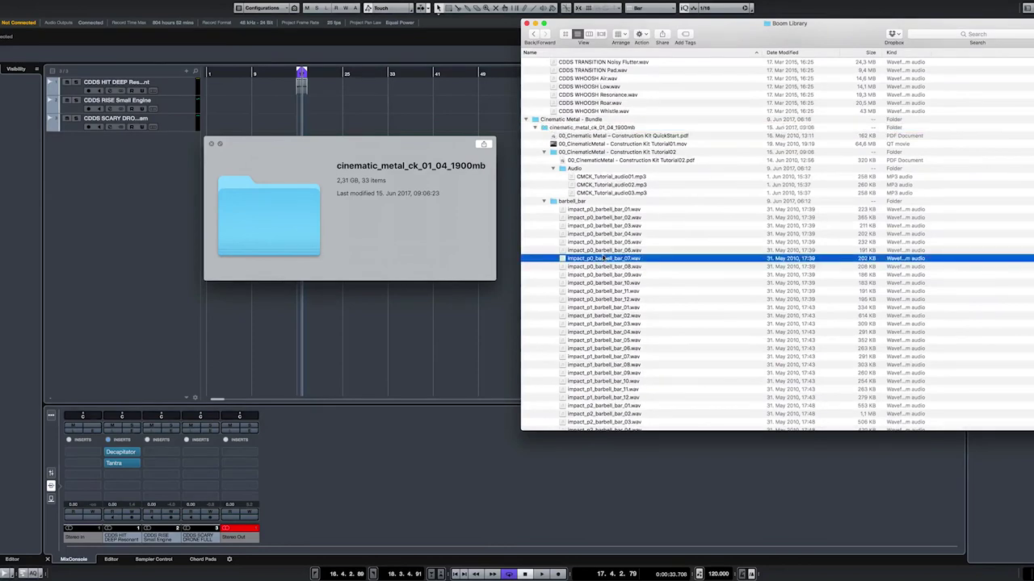
Step: Preview CMCK_Tutorial_audio02.mp3 in the tutorial Audio folder and impact_p2_barbell_bar_12.wav in the barbell_bar folder
{"action": "left_click", "coordinate": [611, 185]}
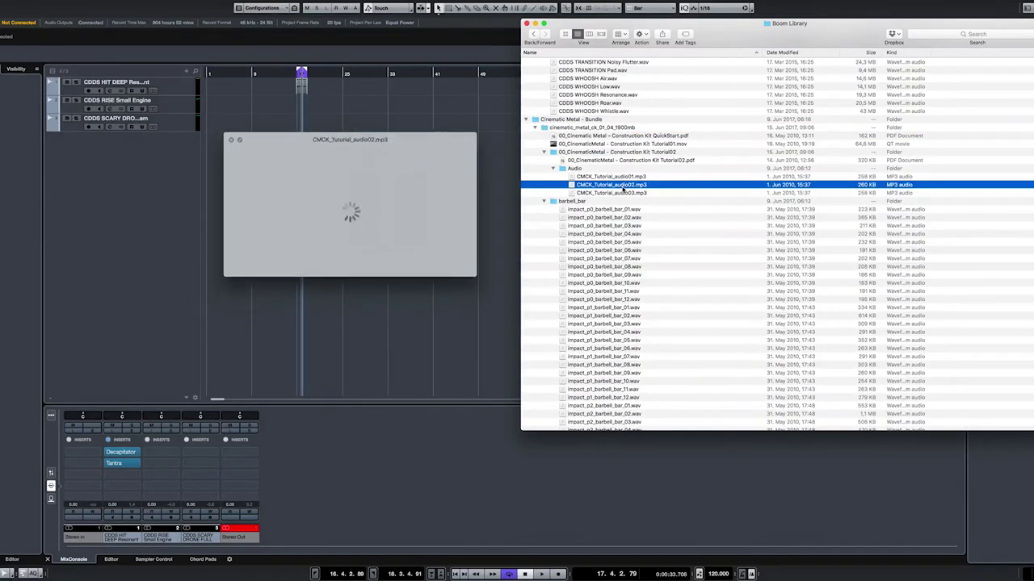
{"action": "scroll", "coordinate": [607, 358], "scroll_direction": "down", "scroll_amount": 5}
{"action": "left_click", "coordinate": [608, 362]}
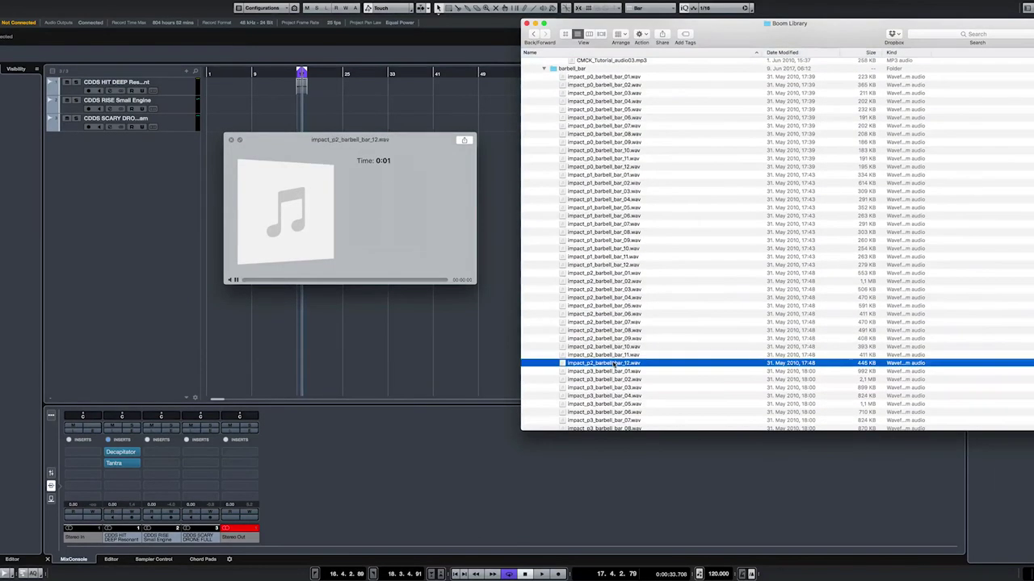
Step: Expand the bars_smash and barbell_hammer folders and preview impact_p0_bars_smash_04.wav and impact_p0_barbell_hammer_07.wav
{"action": "scroll", "coordinate": [611, 362], "scroll_direction": "down", "scroll_amount": 10}
{"action": "left_click", "coordinate": [545, 245]}
{"action": "left_click", "coordinate": [615, 276]}
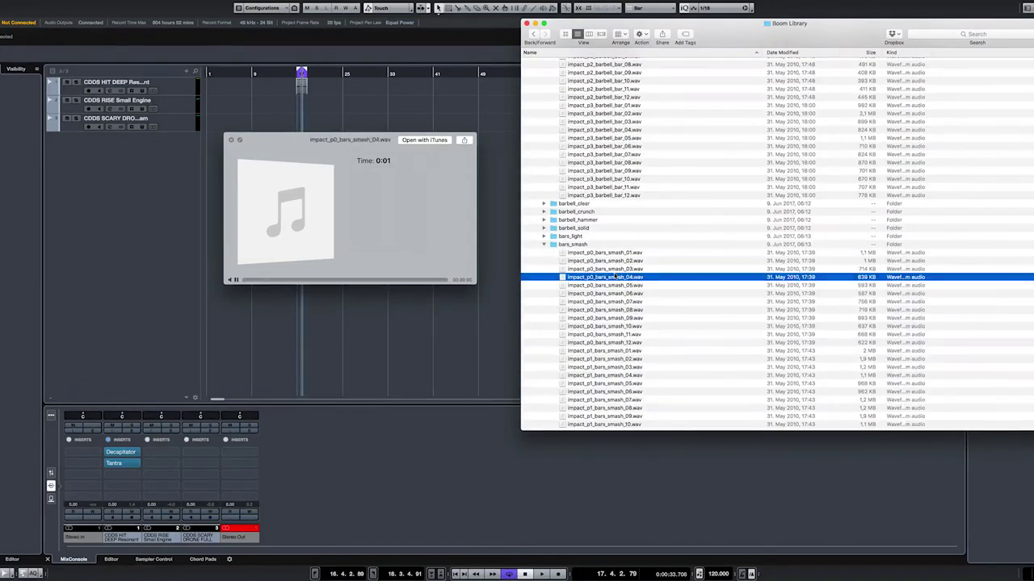
{"action": "left_click", "coordinate": [544, 220]}
{"action": "left_click", "coordinate": [630, 277]}
Step: Preview impact_p0_brass_stick01_06.wav in the brass_stick01 folder
{"action": "scroll", "coordinate": [634, 303], "scroll_direction": "down", "scroll_amount": 8}
{"action": "scroll", "coordinate": [634, 303], "scroll_direction": "down", "scroll_amount": 10}
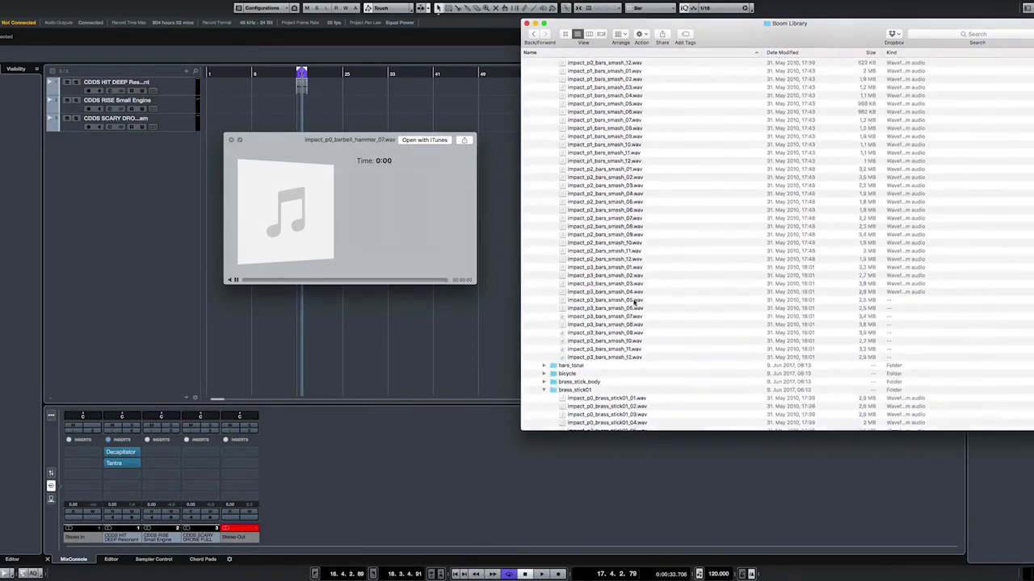
{"action": "left_click", "coordinate": [635, 295]}
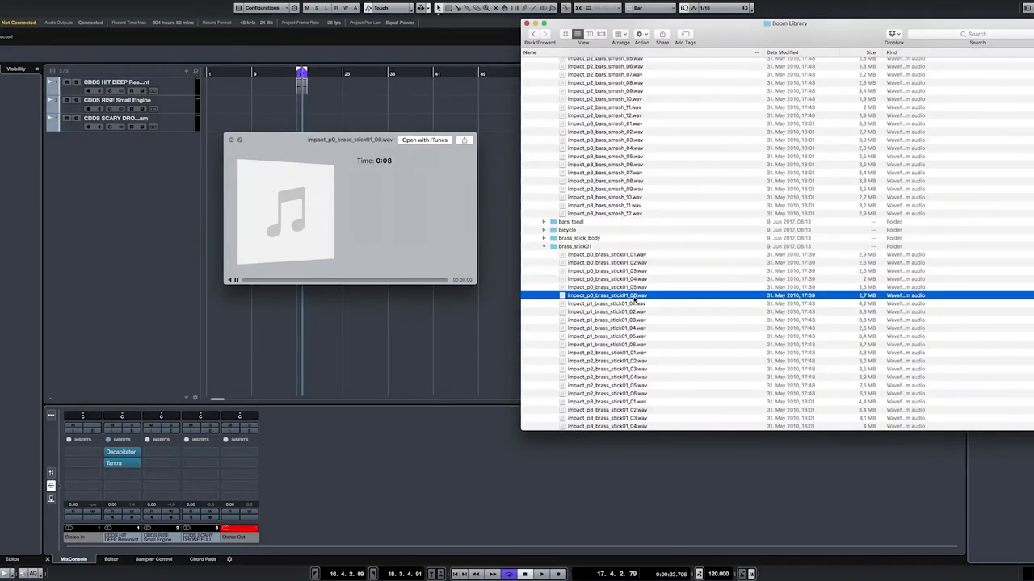
Step: Preview impact_p1_chain_box_10.wav in the chain_box folder and collapse that folder
{"action": "scroll", "coordinate": [635, 299], "scroll_direction": "down", "scroll_amount": 5}
{"action": "scroll", "coordinate": [629, 306], "scroll_direction": "down", "scroll_amount": 7}
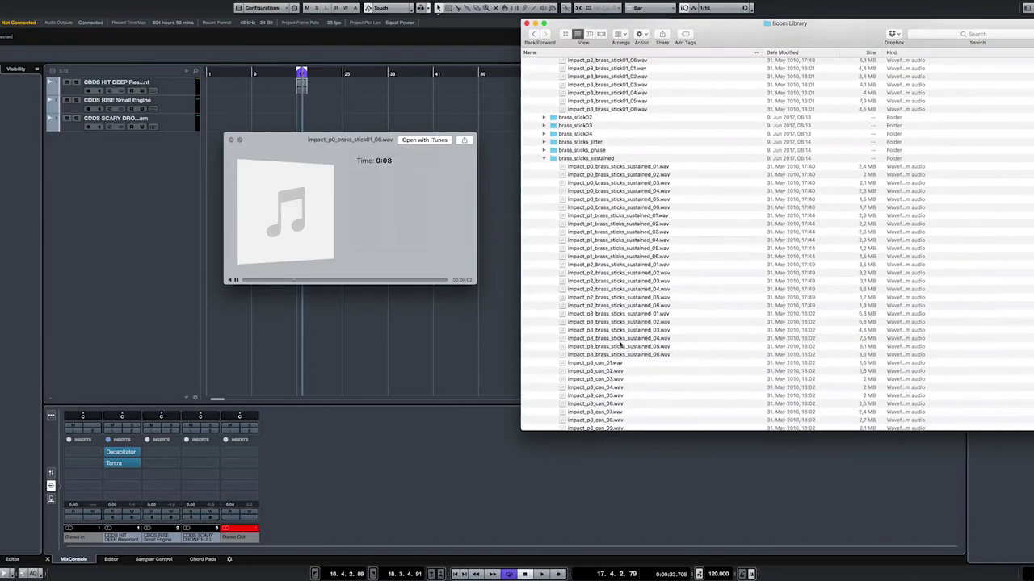
{"action": "scroll", "coordinate": [581, 348], "scroll_direction": "down", "scroll_amount": 5}
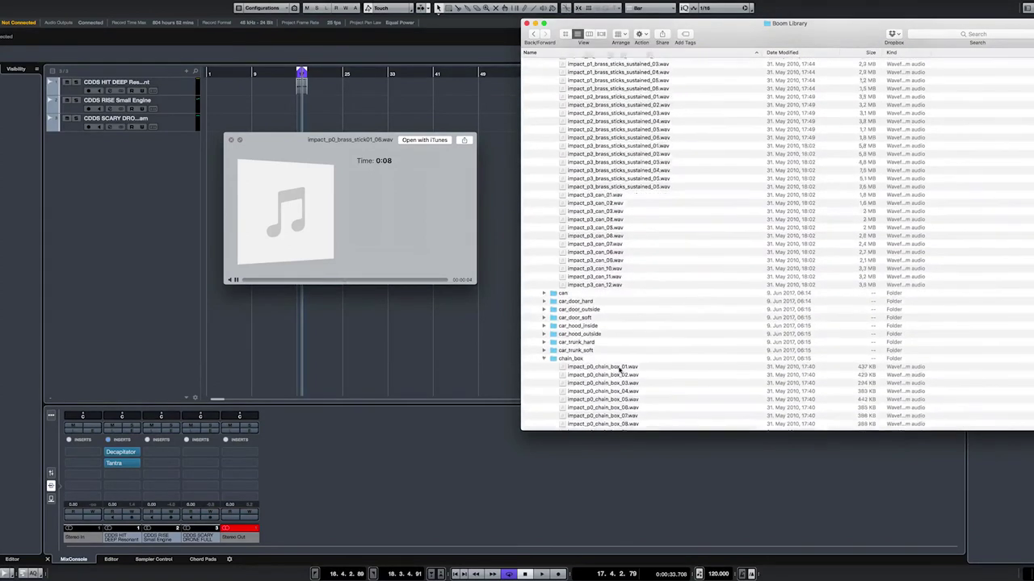
{"action": "left_click", "coordinate": [620, 371]}
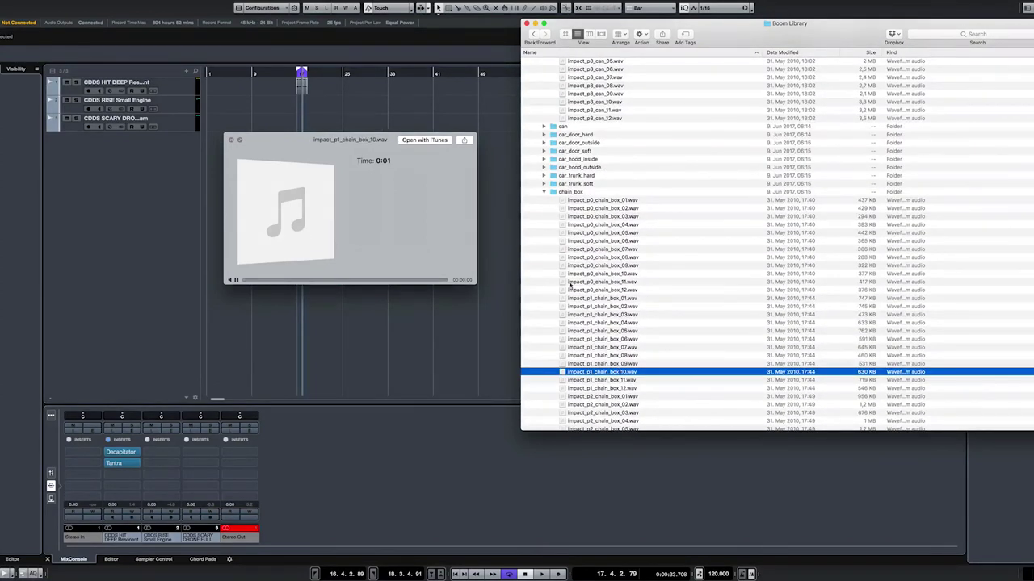
{"action": "left_click", "coordinate": [543, 193]}
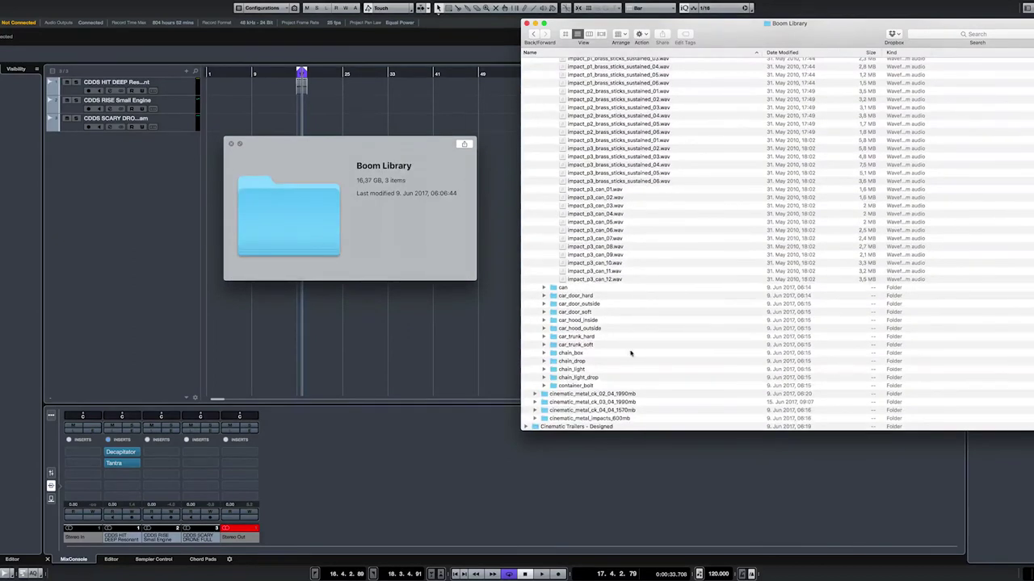
Step: Expand cinematic_metal_ck_02_04_1990mb and its coffer_big folder, preview impact_p1_coffer_big_01.wav, and collapse cinematic_metal_ck_02_04_1990mb
{"action": "left_click", "coordinate": [620, 396]}
{"action": "left_click", "coordinate": [534, 394]}
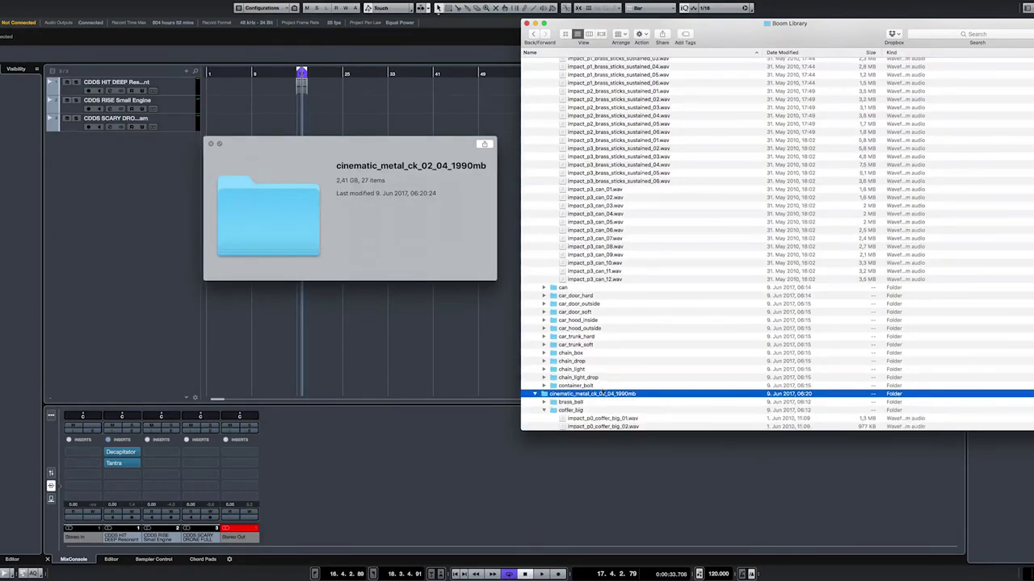
{"action": "left_click", "coordinate": [543, 410]}
{"action": "scroll", "coordinate": [614, 356], "scroll_direction": "down", "scroll_amount": 5}
{"action": "left_click", "coordinate": [603, 323]}
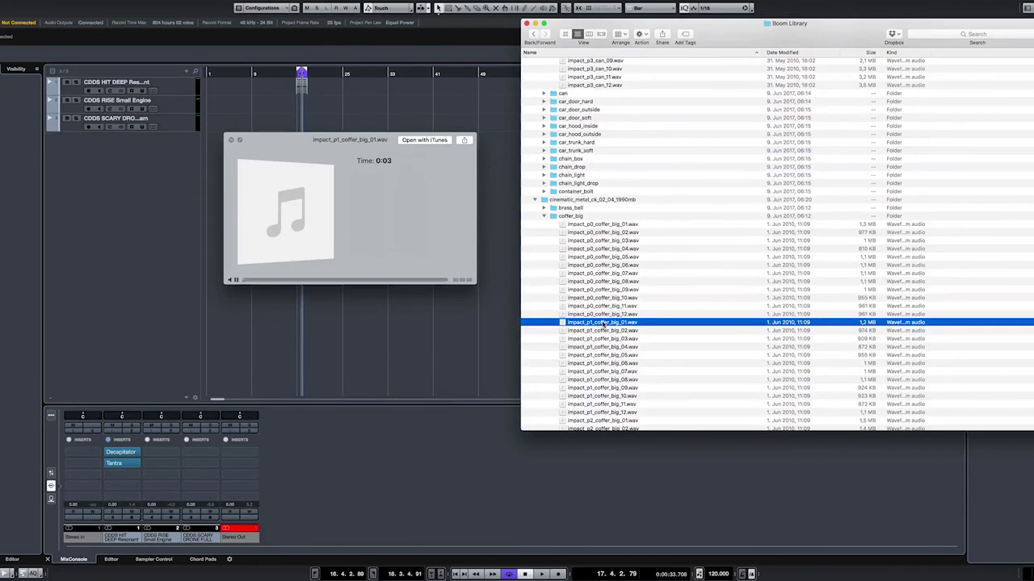
{"action": "left_click", "coordinate": [535, 199]}
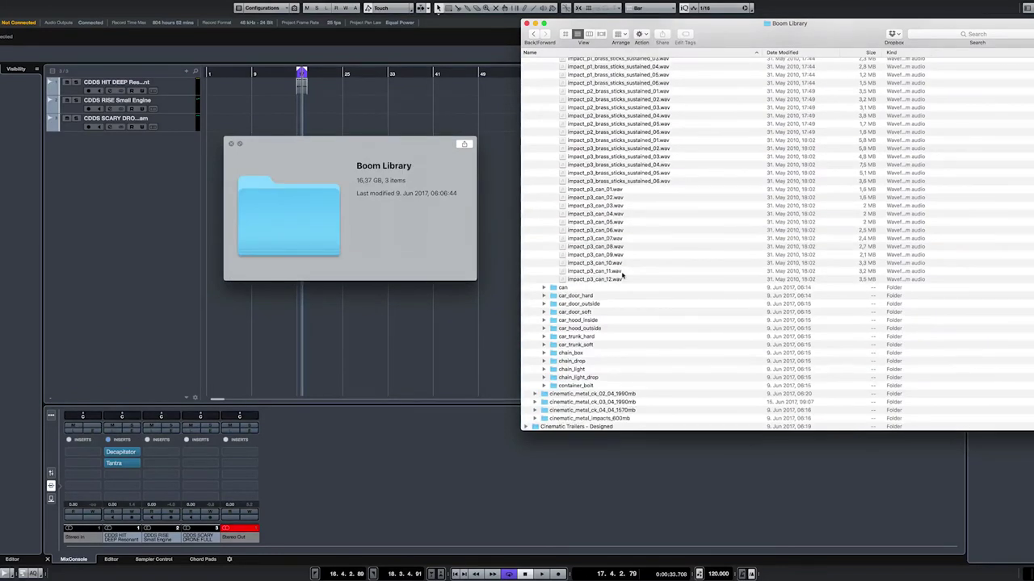
Step: Expand the cinematic_metal_impacts_600mb folder and preview cm023_impact_low_clash_devil.wav and cm047_impact_mid_metal_lion.wav
{"action": "left_click", "coordinate": [533, 418]}
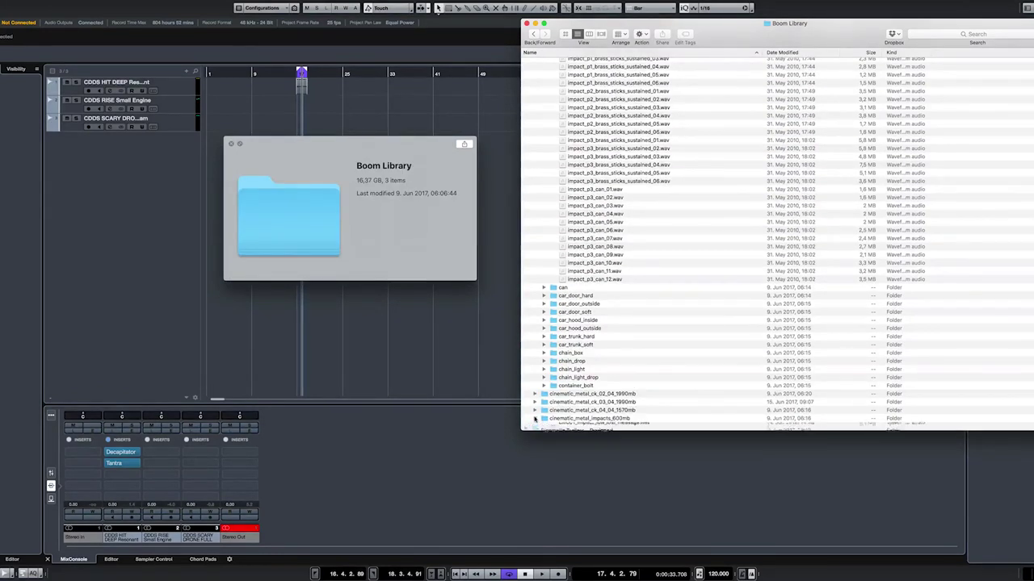
{"action": "scroll", "coordinate": [638, 290], "scroll_direction": "down", "scroll_amount": 6}
{"action": "left_click", "coordinate": [621, 341]}
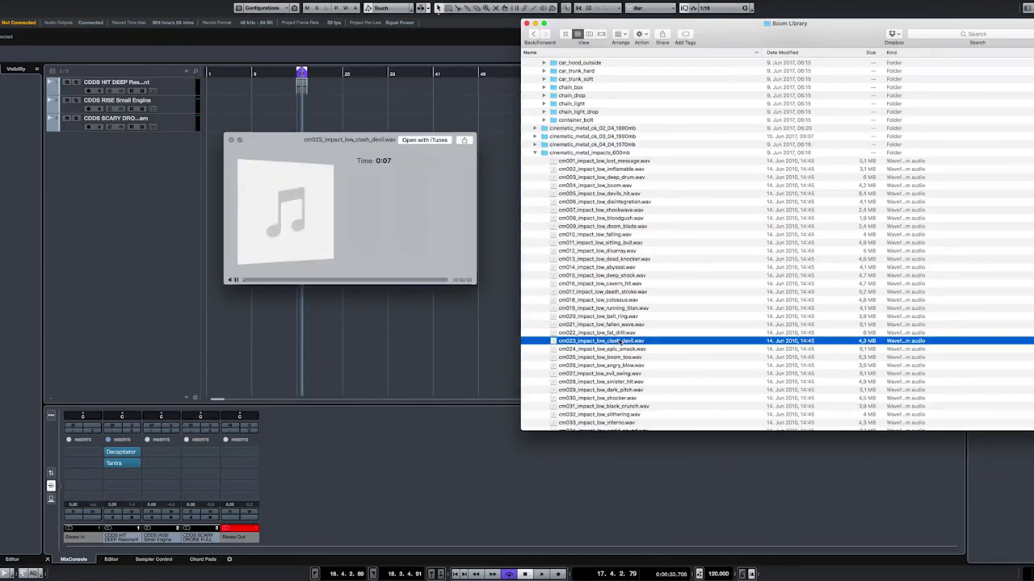
{"action": "scroll", "coordinate": [621, 342], "scroll_direction": "down", "scroll_amount": 6}
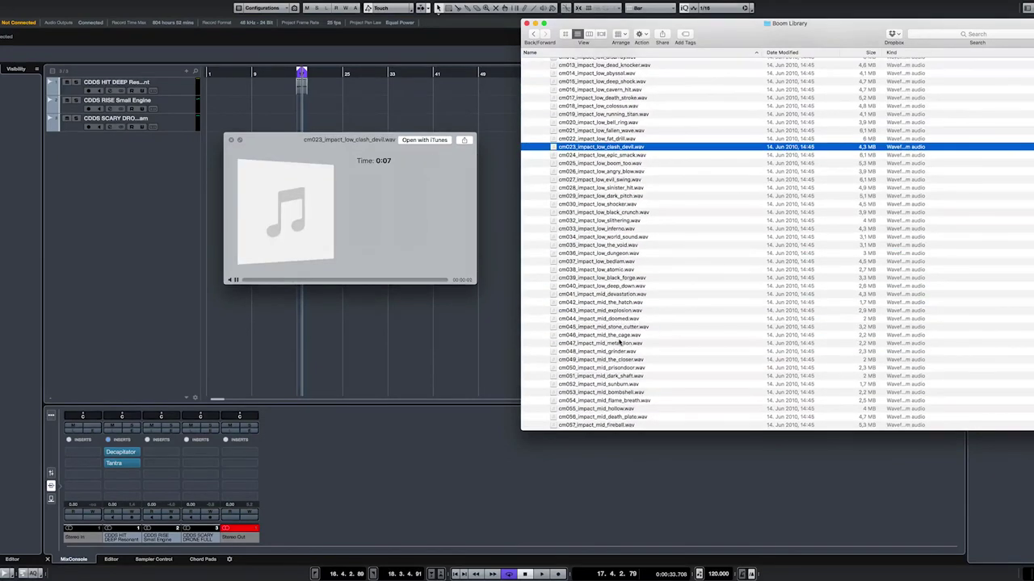
{"action": "left_click", "coordinate": [620, 342]}
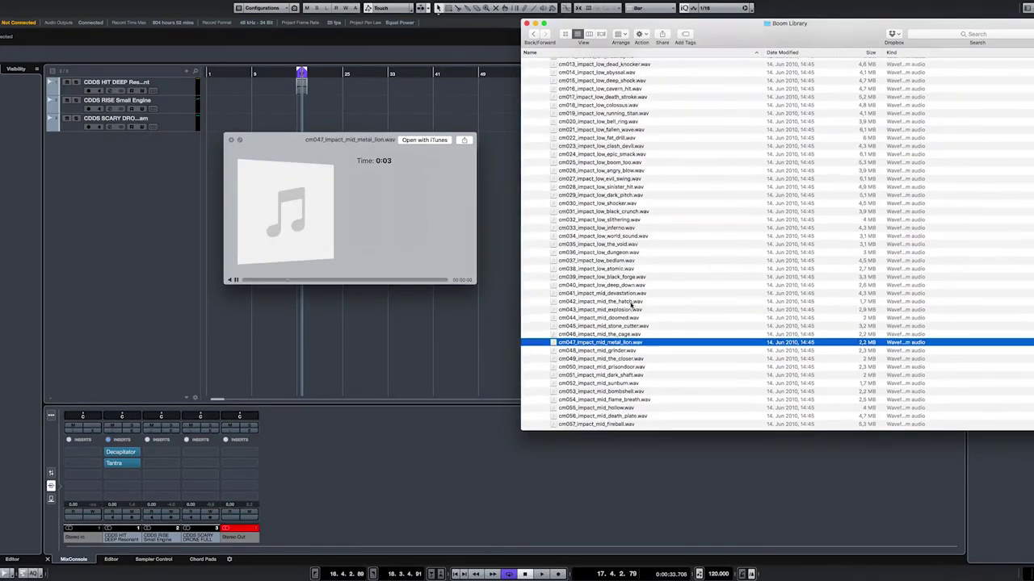
Step: Preview the impact samples cm073_impact_mid_wicked_door.wav and cm105_impact_high_rattle_king.wav
{"action": "scroll", "coordinate": [646, 311], "scroll_direction": "down", "scroll_amount": 10}
{"action": "left_click", "coordinate": [632, 301]}
{"action": "scroll", "coordinate": [632, 308], "scroll_direction": "down", "scroll_amount": 10}
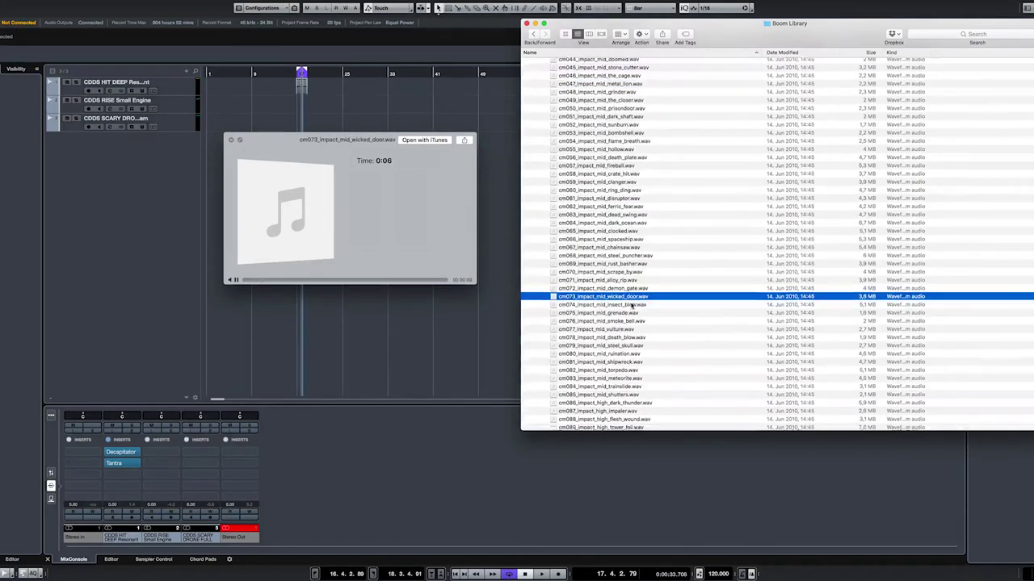
{"action": "left_click", "coordinate": [632, 301]}
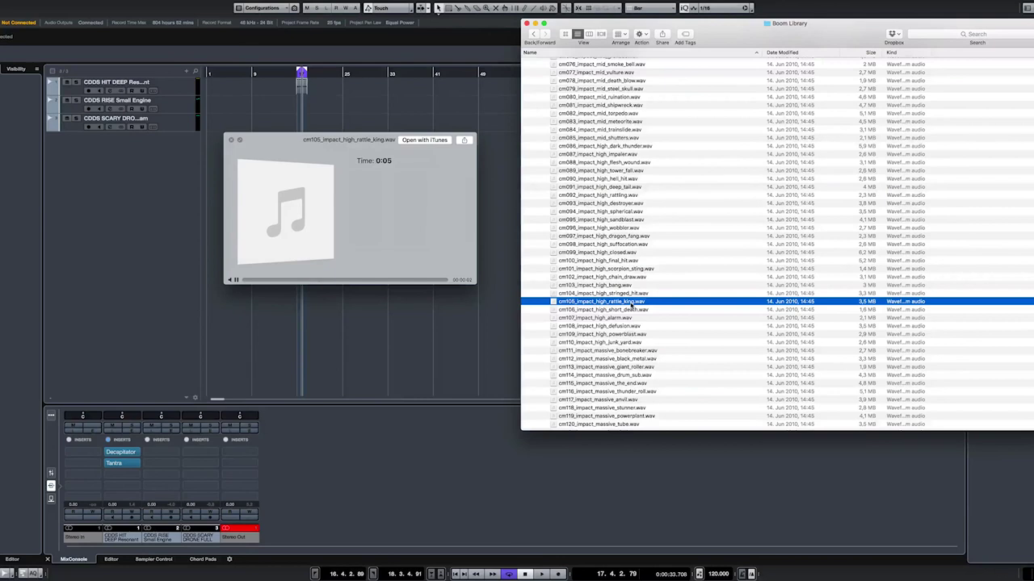
Step: Preview the impact samples cm122_impact_massive_scavenger.wav and cm153_impact_scifi_bad_whistle.wav
{"action": "scroll", "coordinate": [632, 306], "scroll_direction": "down", "scroll_amount": 5}
{"action": "left_click", "coordinate": [631, 301]}
{"action": "scroll", "coordinate": [633, 307], "scroll_direction": "down", "scroll_amount": 10}
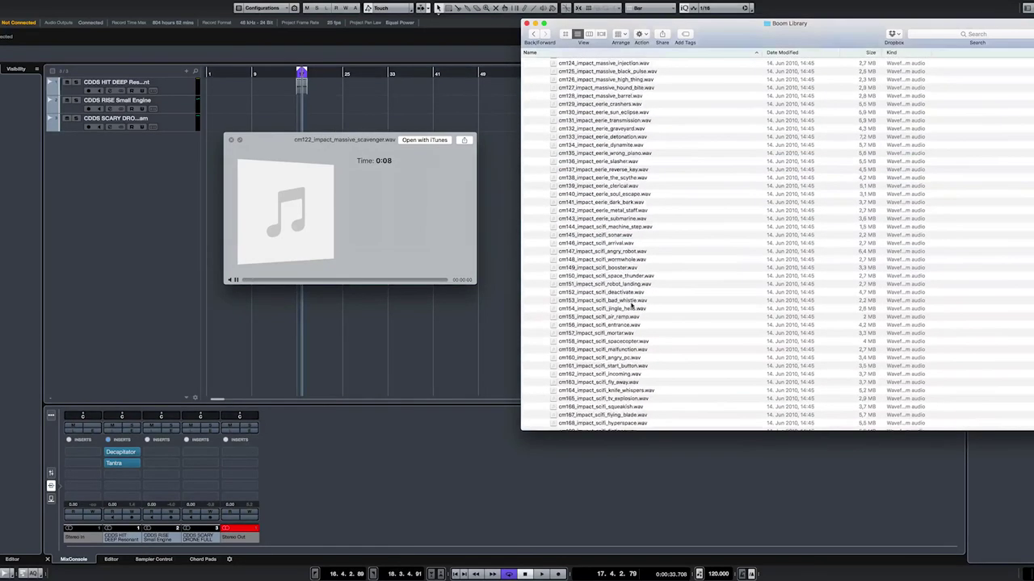
{"action": "left_click", "coordinate": [632, 301]}
Step: Preview cm186_sweetener_high_goldfall.wav and expand the Cinematic Trailers - Designed folder
{"action": "scroll", "coordinate": [631, 304], "scroll_direction": "down", "scroll_amount": 10}
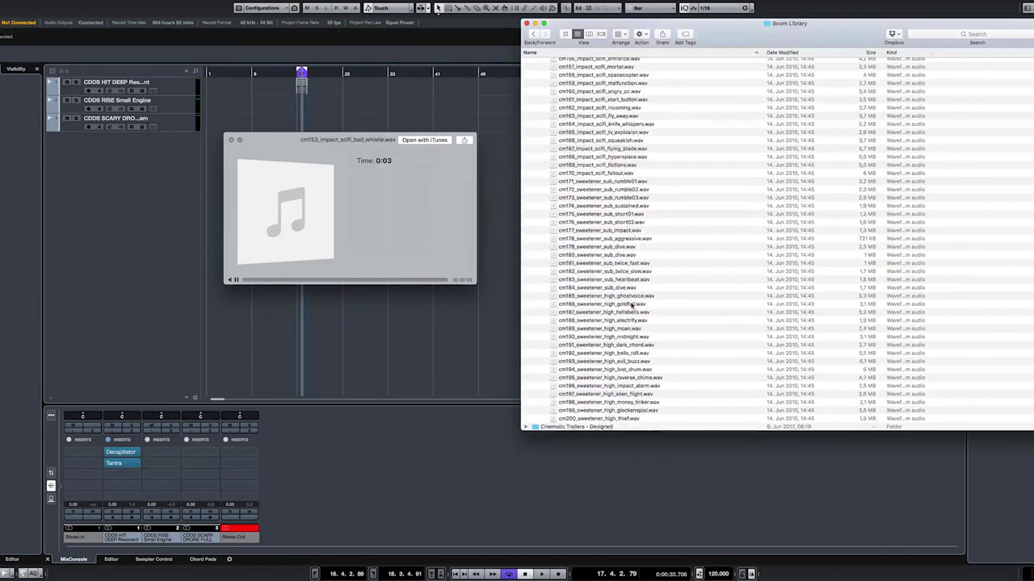
{"action": "left_click", "coordinate": [631, 304]}
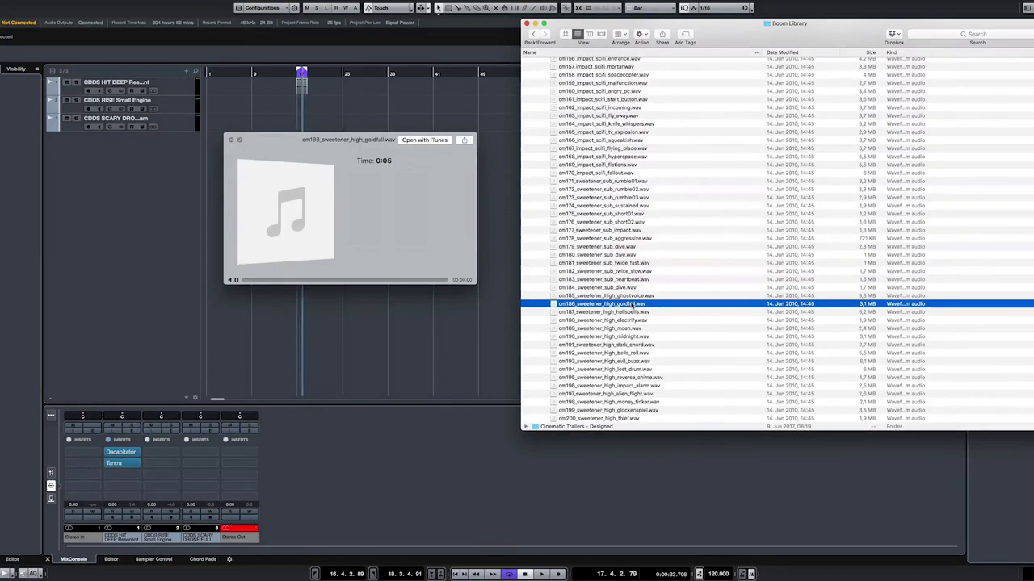
{"action": "left_click", "coordinate": [527, 427]}
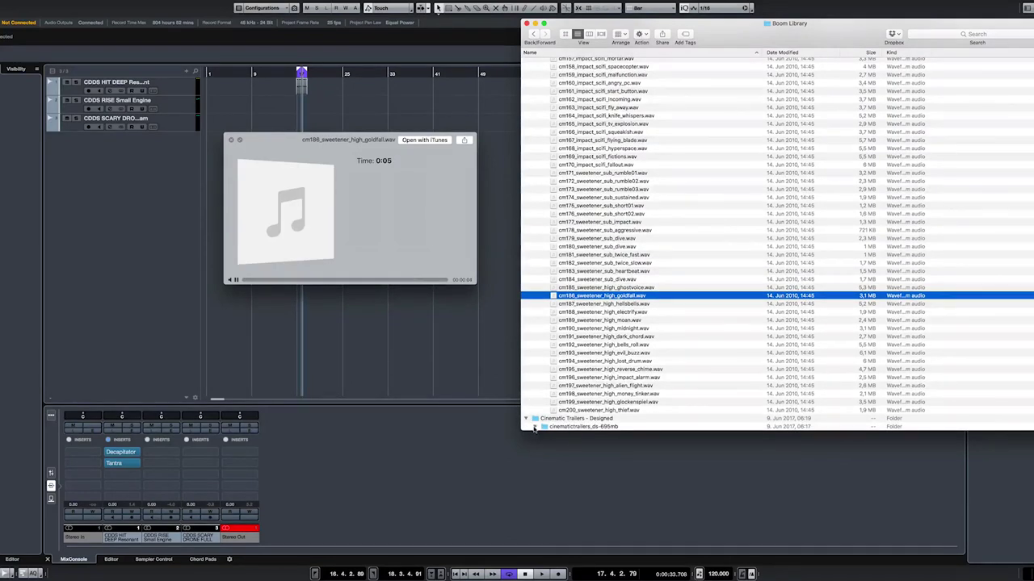
Step: Expand the cinematictrailers_ds-695mb folder and preview LOW-HIT_Deathblow.wav and RISE_Epic_Symphony.wav
{"action": "left_click", "coordinate": [534, 426]}
{"action": "left_click", "coordinate": [588, 120]}
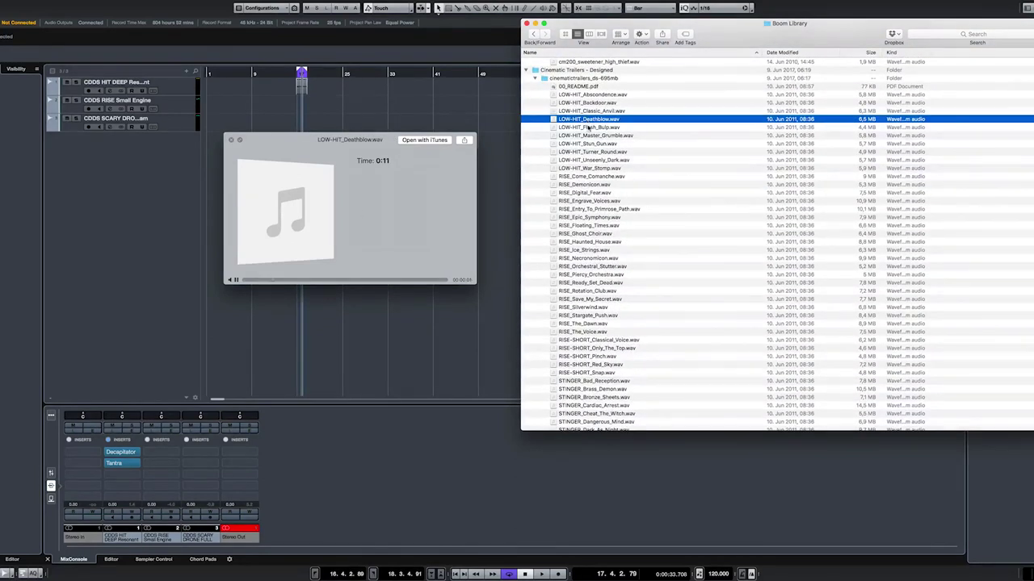
{"action": "left_click", "coordinate": [602, 218]}
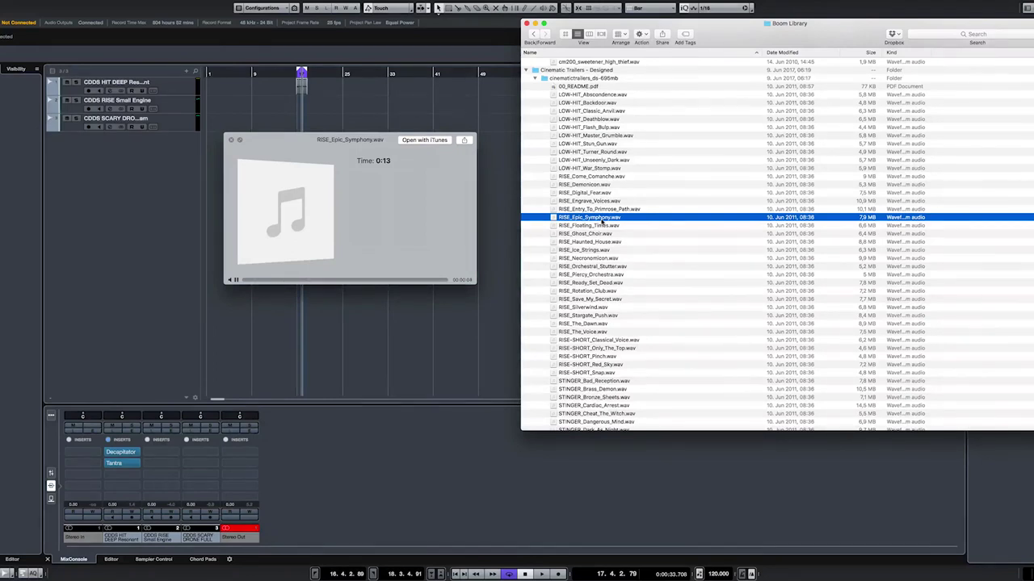
Step: Preview RISE_Ghost_Choir.wav and place it on the CDDS RISE Small Engine track in Cubase, starting in bar 14 across the loop range
{"action": "left_click", "coordinate": [601, 234]}
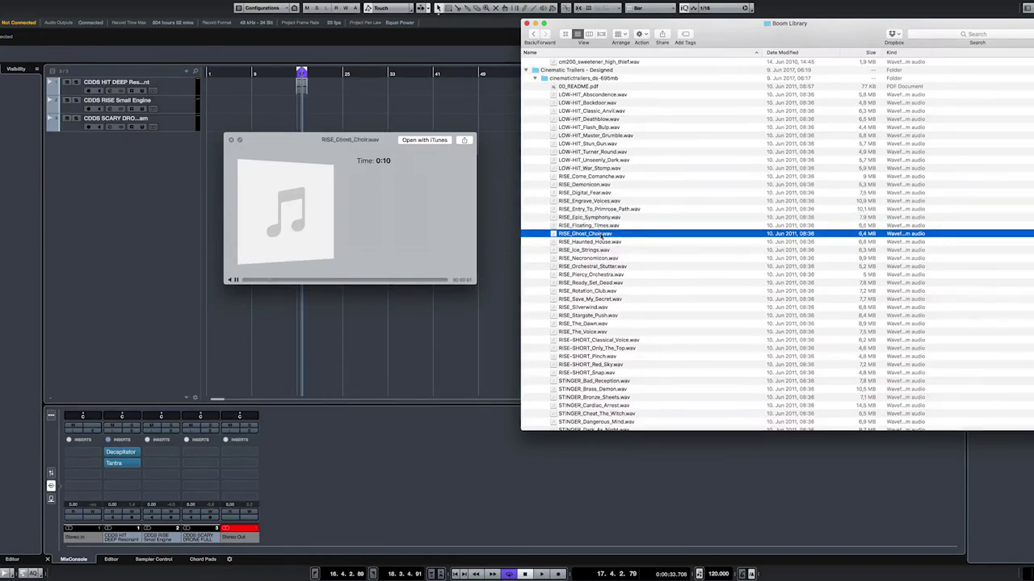
{"action": "left_click_drag", "start_coordinate": [601, 234], "coordinate": [305, 103]}
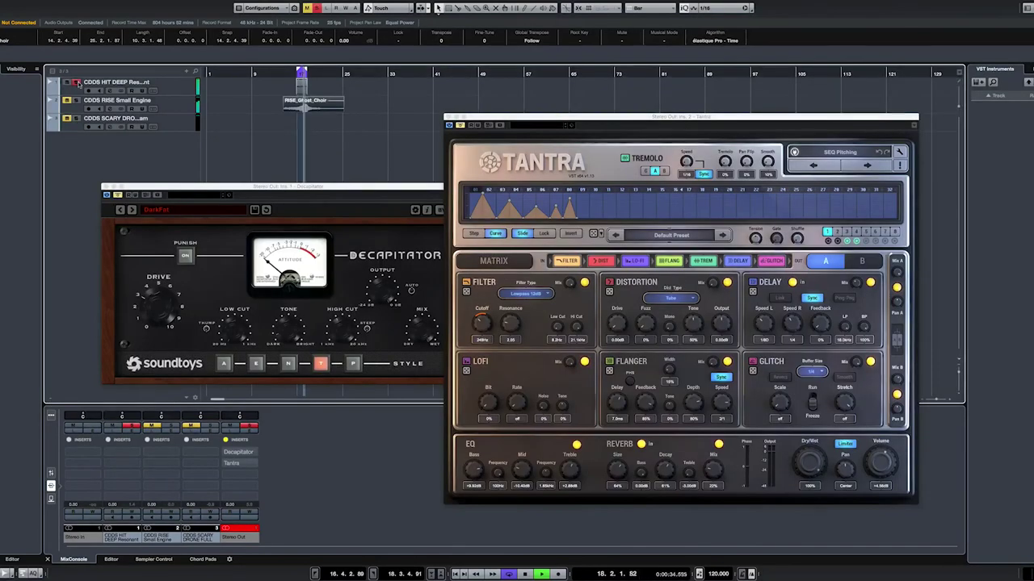
Step: Activate Tantra on the stereo output and solo only the CDDS RISE Small Engine track
{"action": "left_click", "coordinate": [464, 127]}
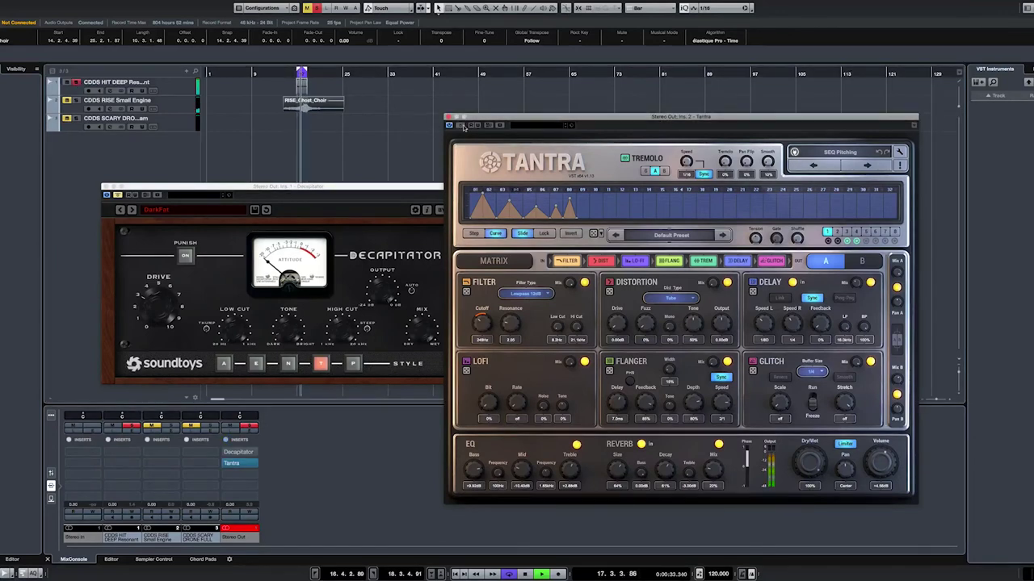
{"action": "left_click", "coordinate": [77, 100]}
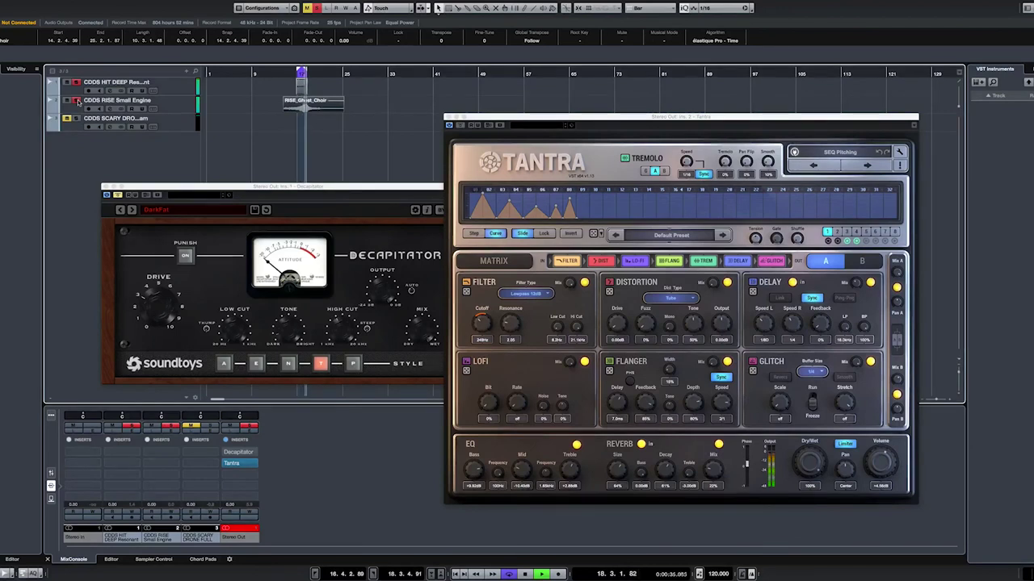
{"action": "left_click", "coordinate": [76, 81]}
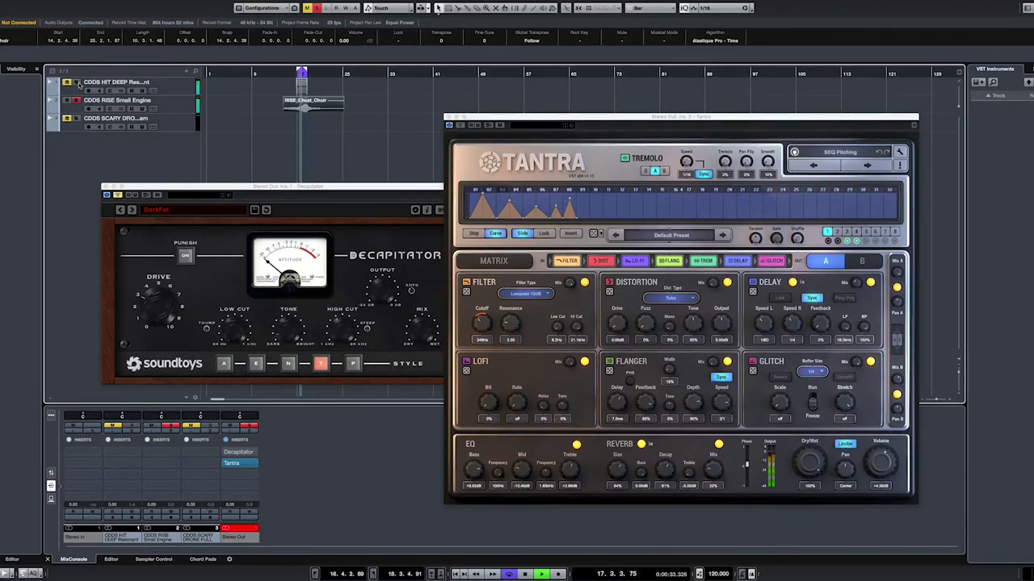
Step: Load the PAD Windspeaker preset from Factory Set A in Tantra
{"action": "left_click", "coordinate": [811, 153]}
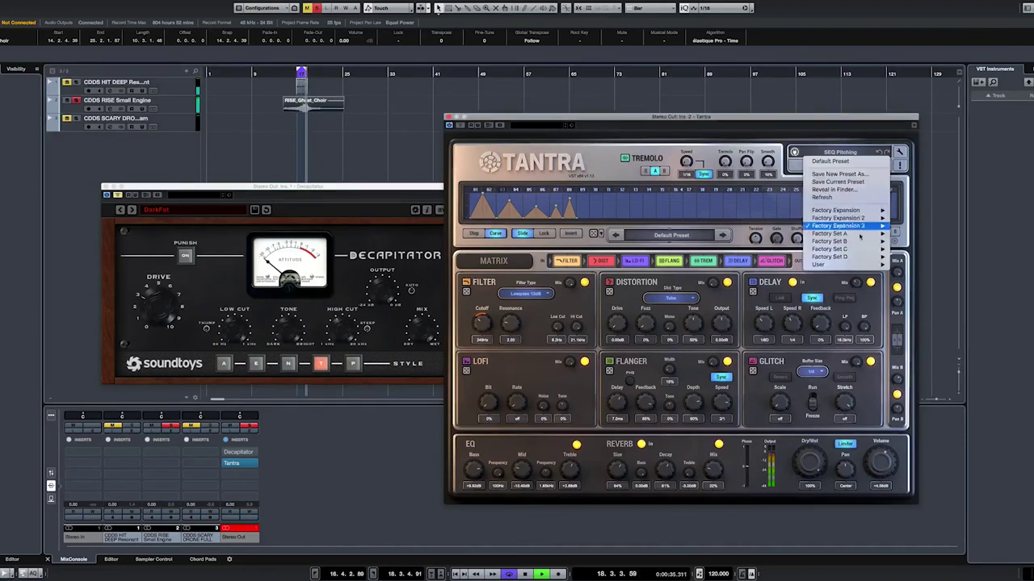
{"action": "mouse_move", "coordinate": [831, 233]}
{"action": "left_click", "coordinate": [916, 366]}
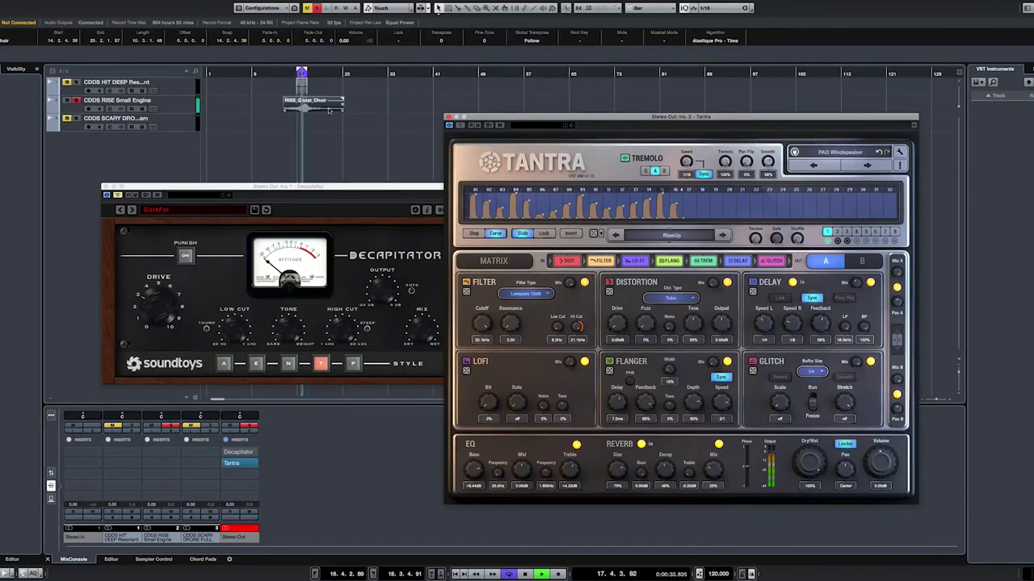
Step: Shift the RISE_Ghost_Choir clip slightly earlier so it starts at about the beginning of bar 14
{"action": "left_click_drag", "start_coordinate": [323, 108], "coordinate": [320, 110]}
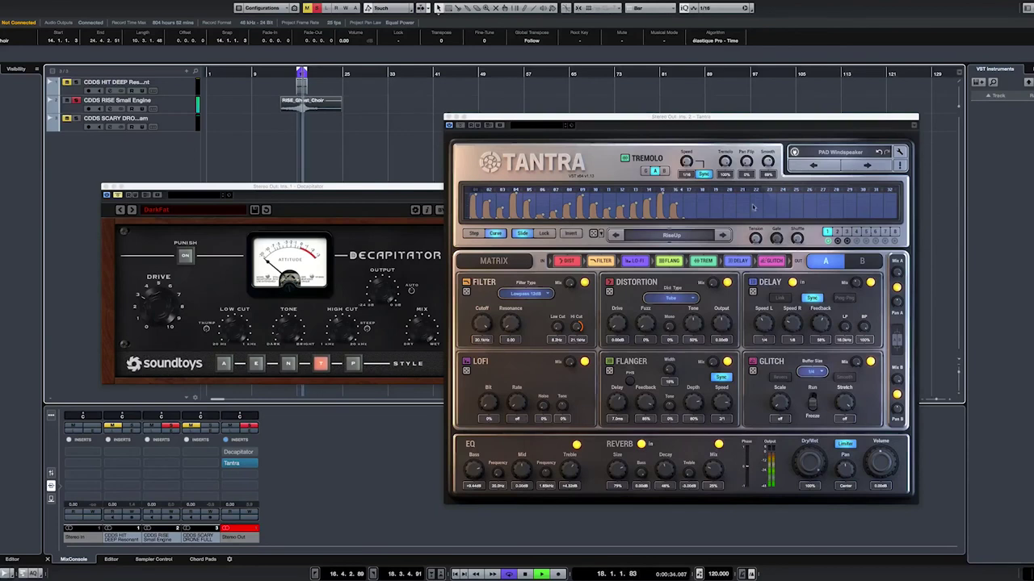
Step: Load the GL Digital Core preset from Factory Set C in Tantra
{"action": "left_click", "coordinate": [840, 153]}
{"action": "mouse_move", "coordinate": [844, 249]}
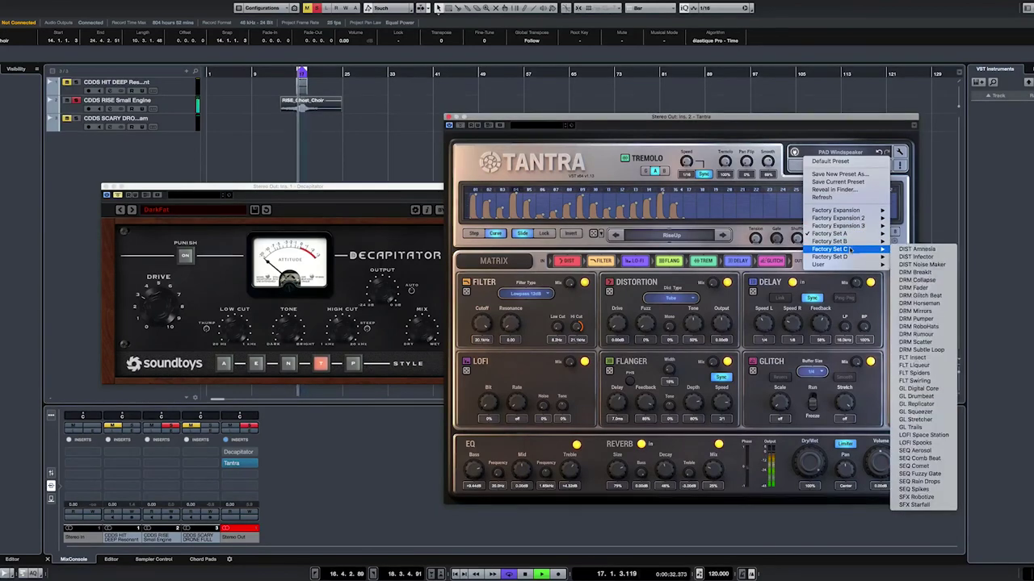
{"action": "left_click", "coordinate": [921, 389]}
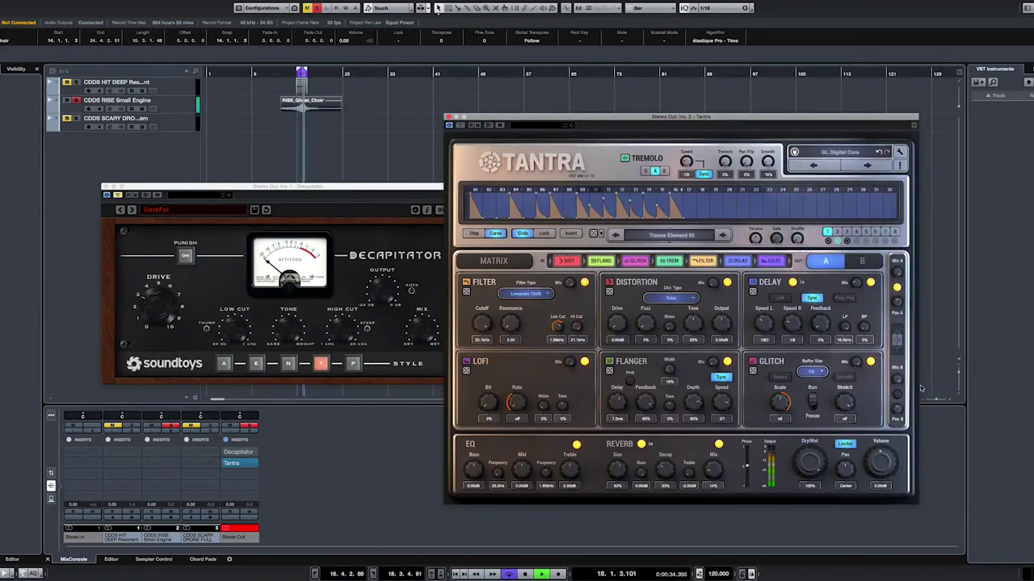
Step: Load the SEQ Collision preset from Factory Set D in Tantra and solo the CDDS HIT DEEP track as well
{"action": "left_click", "coordinate": [840, 153]}
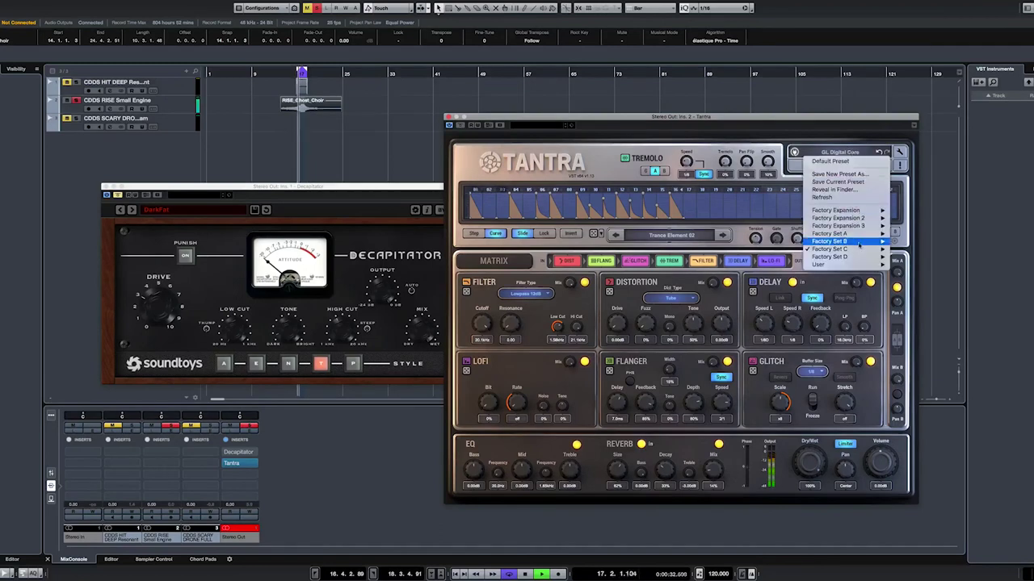
{"action": "mouse_move", "coordinate": [832, 256]}
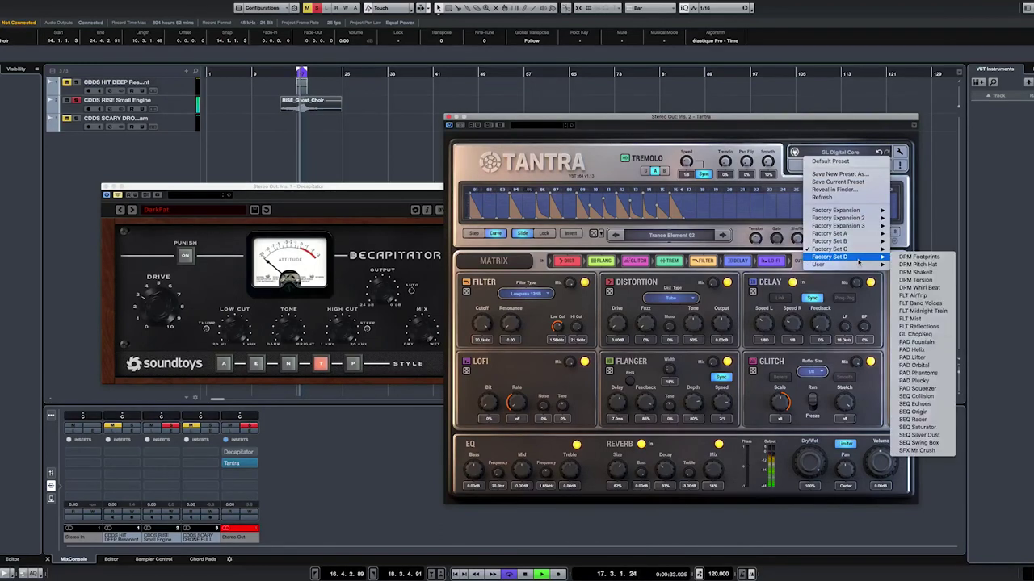
{"action": "left_click", "coordinate": [926, 397]}
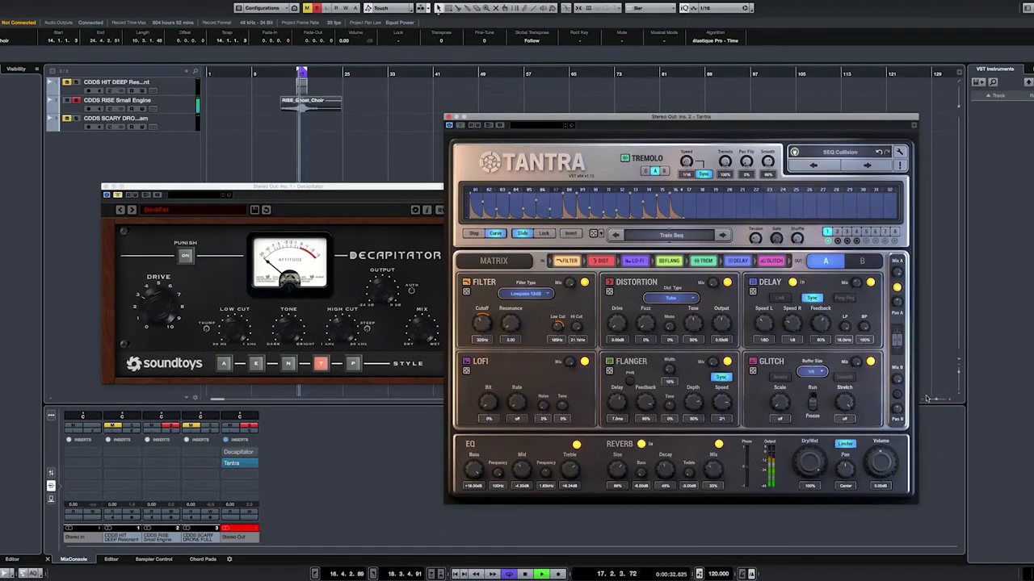
{"action": "left_click", "coordinate": [75, 82]}
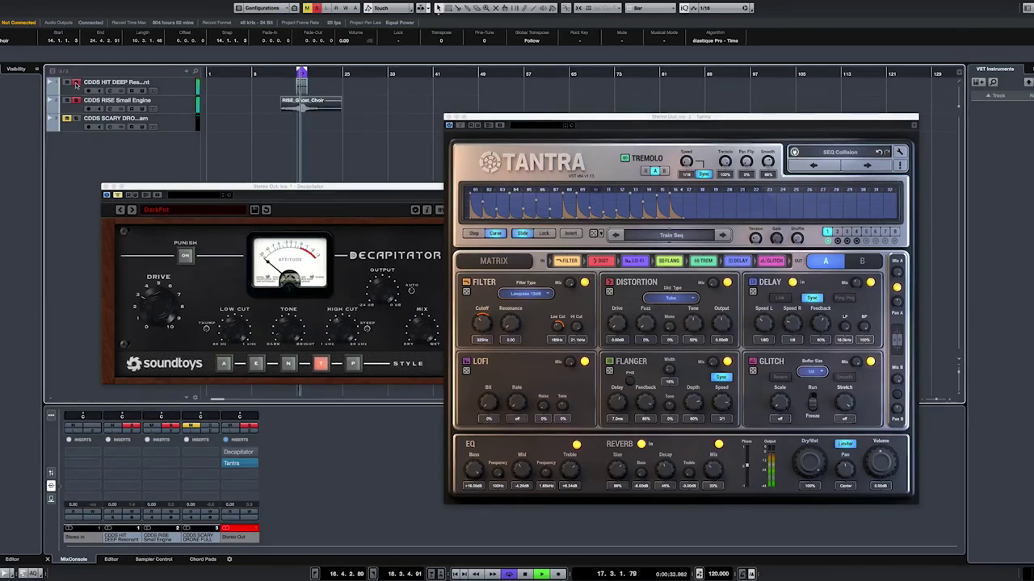
Step: Activate Decapitator on the stereo output and choose another preset for it
{"action": "left_click", "coordinate": [118, 198]}
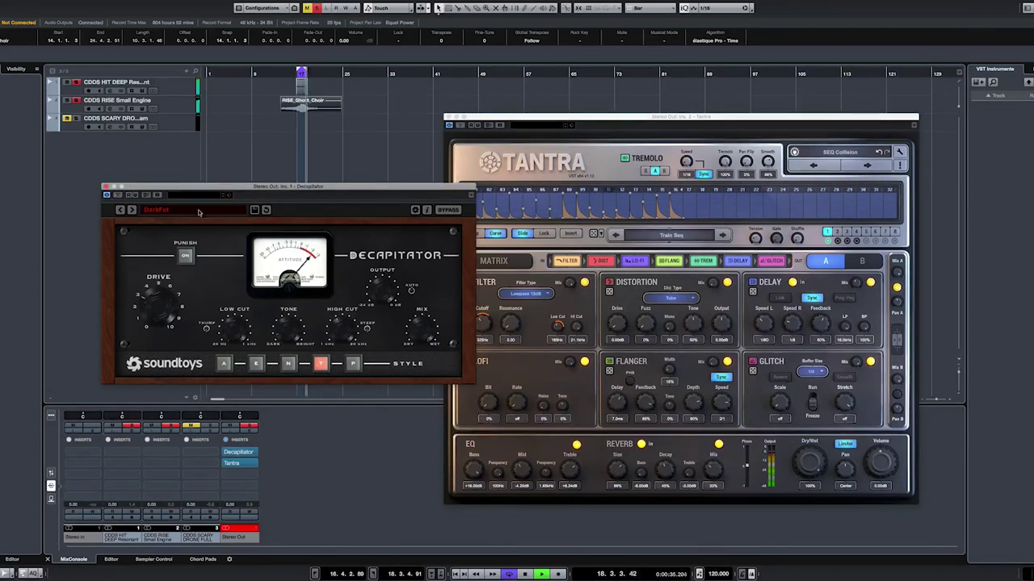
{"action": "left_click", "coordinate": [154, 209]}
{"action": "mouse_move", "coordinate": [158, 234]}
{"action": "left_click", "coordinate": [272, 233]}
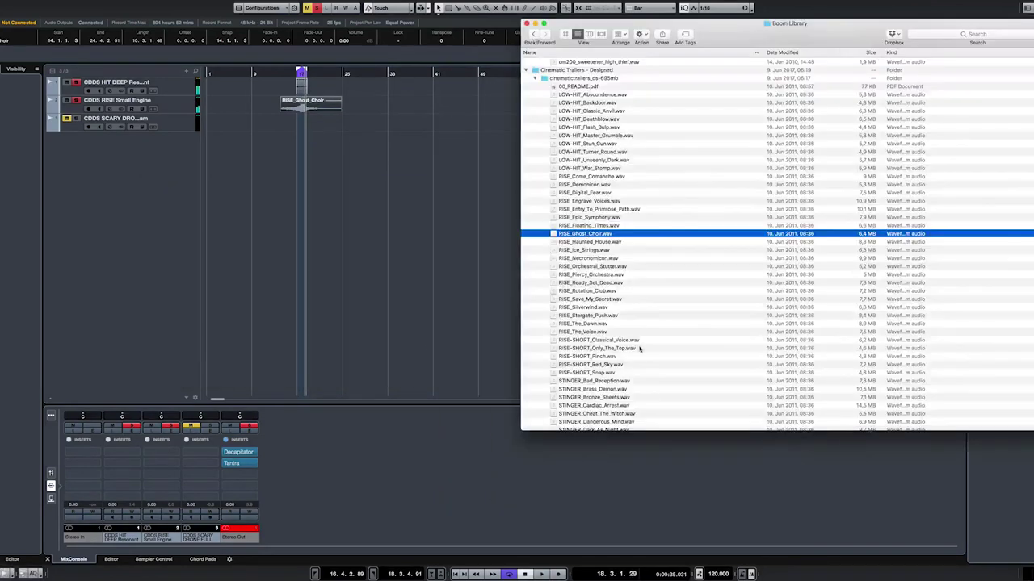
Step: Preview RISE-SHORT_Pinch.wav and STINGER_Dangerous_Mind.wav in the Boom Library folder
{"action": "left_click", "coordinate": [618, 358]}
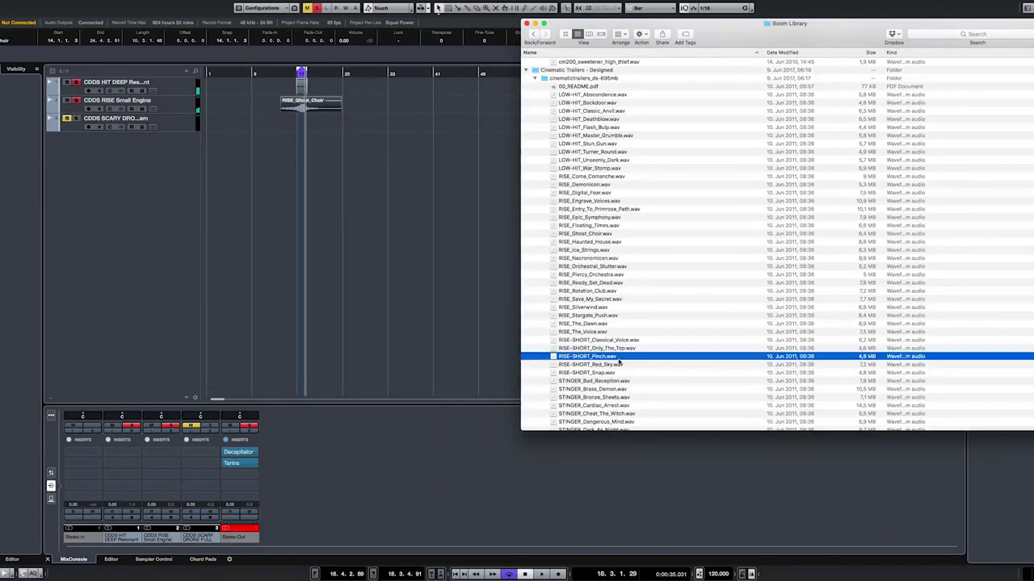
{"action": "key", "text": "space"}
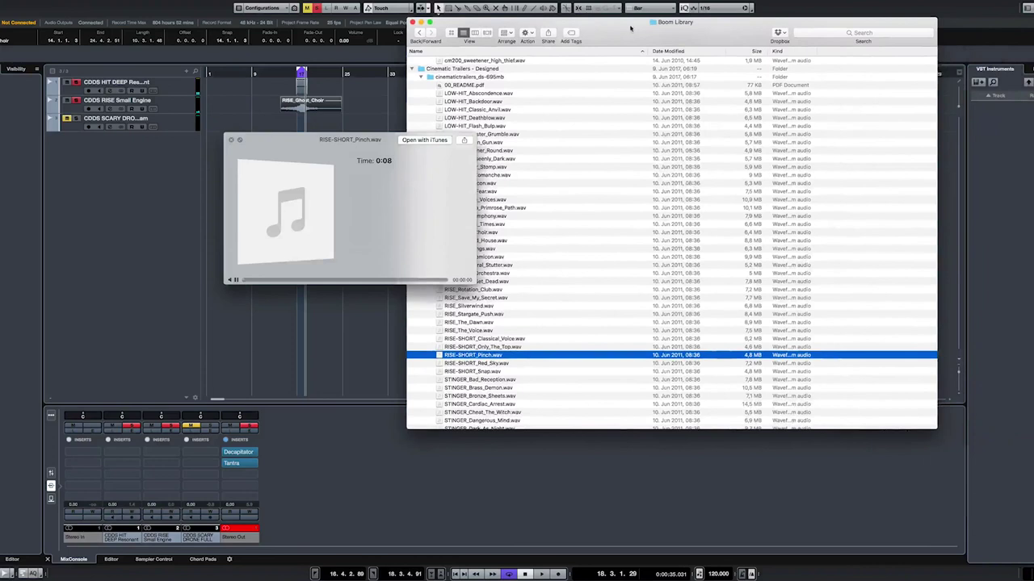
{"action": "scroll", "coordinate": [601, 313], "scroll_direction": "down", "scroll_amount": 3}
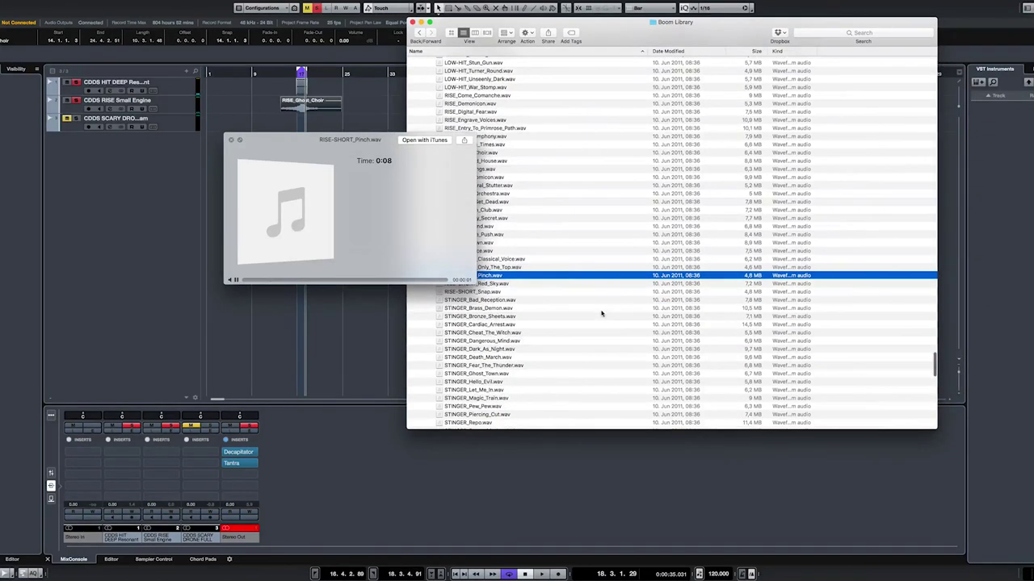
{"action": "left_click", "coordinate": [517, 341]}
Step: Preview the whoosh samples WHOOSH_Flutter.wav, WHOOSH-HIT_Crack_Open.wav and WHOOSH-HIT_Sonic_Wall.wav
{"action": "scroll", "coordinate": [603, 344], "scroll_direction": "down", "scroll_amount": 10}
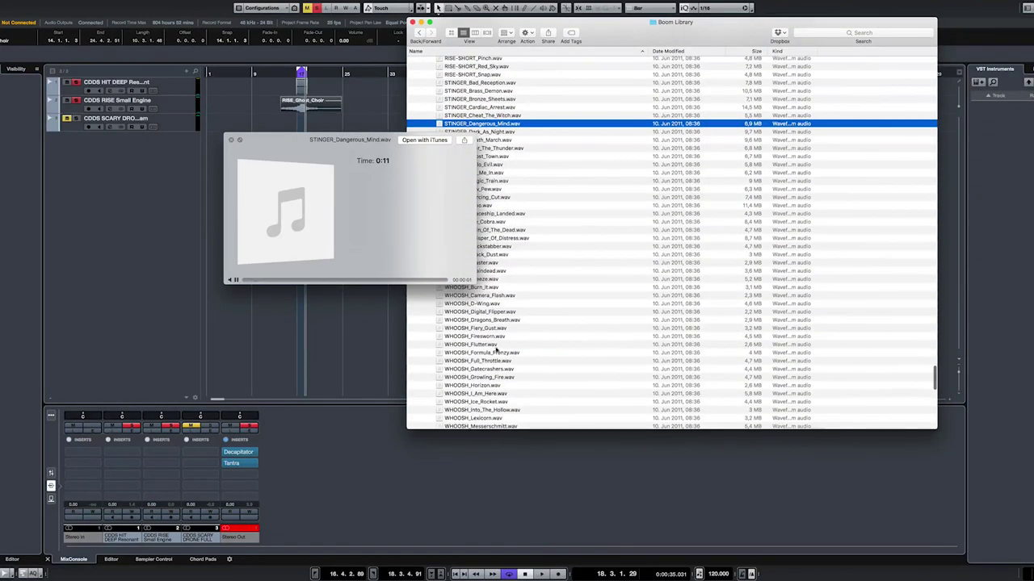
{"action": "left_click", "coordinate": [495, 345]}
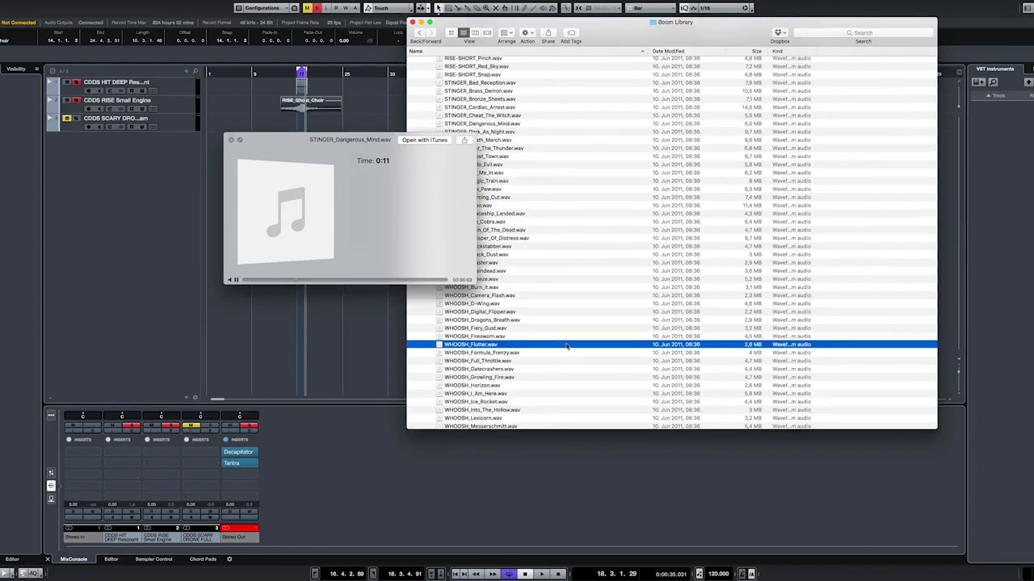
{"action": "scroll", "coordinate": [525, 347], "scroll_direction": "down", "scroll_amount": 10}
{"action": "left_click", "coordinate": [517, 357]}
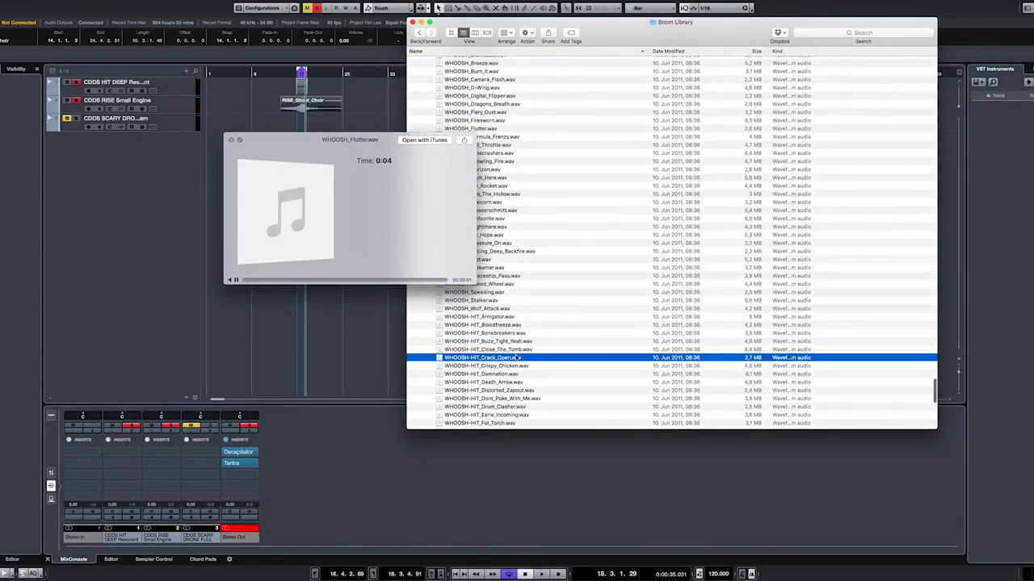
{"action": "scroll", "coordinate": [517, 358], "scroll_direction": "down", "scroll_amount": 10}
{"action": "left_click", "coordinate": [515, 356]}
{"action": "scroll", "coordinate": [516, 358], "scroll_direction": "down", "scroll_amount": 1}
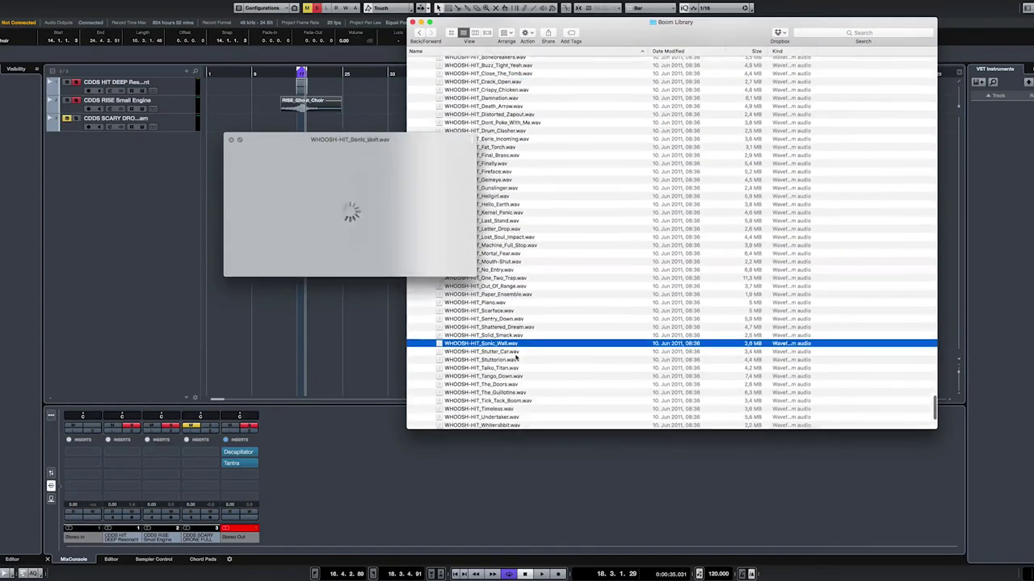